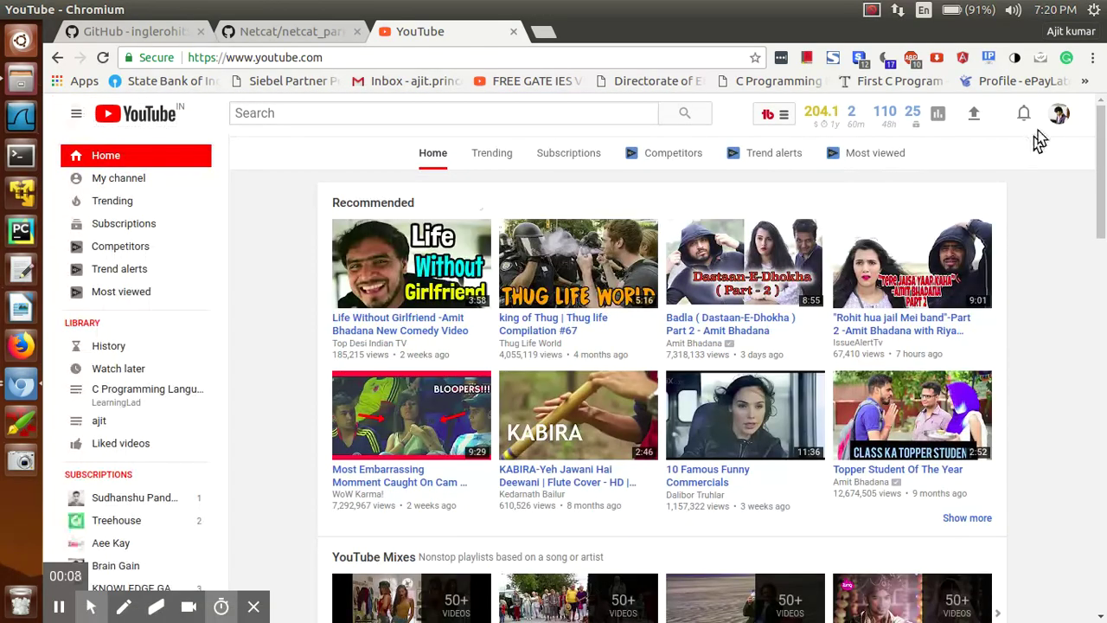
# - Open and dismiss the YouTube account menu, then switch to the Files window showing the ctf folder
pyautogui.click(1061, 116)
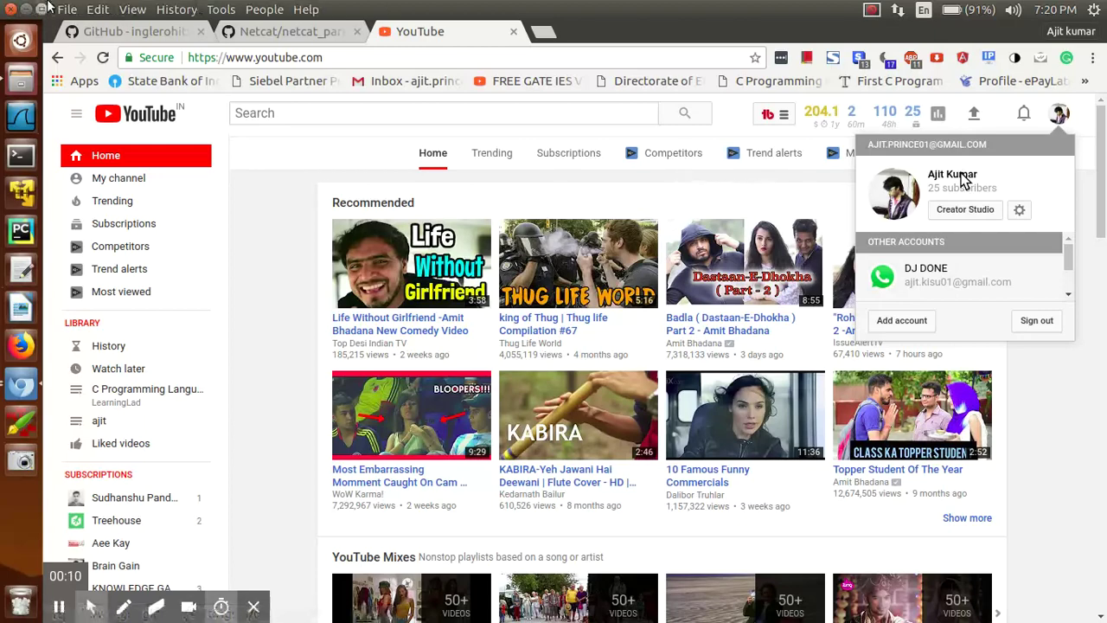
pyautogui.hotkey('alt', 'Tab')
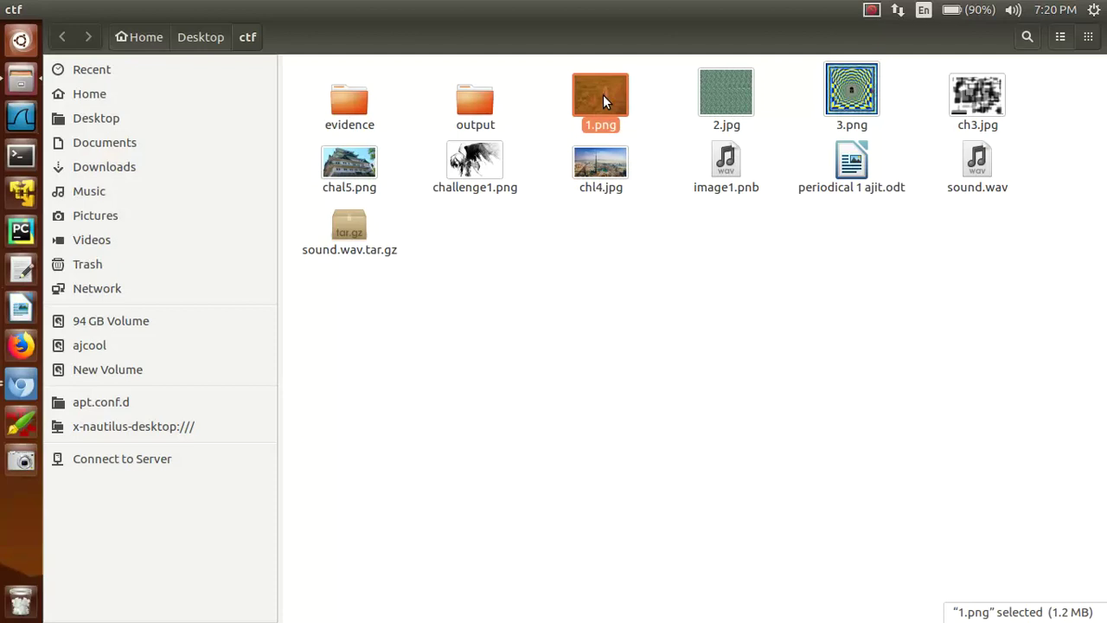
pyautogui.click(674, 215)
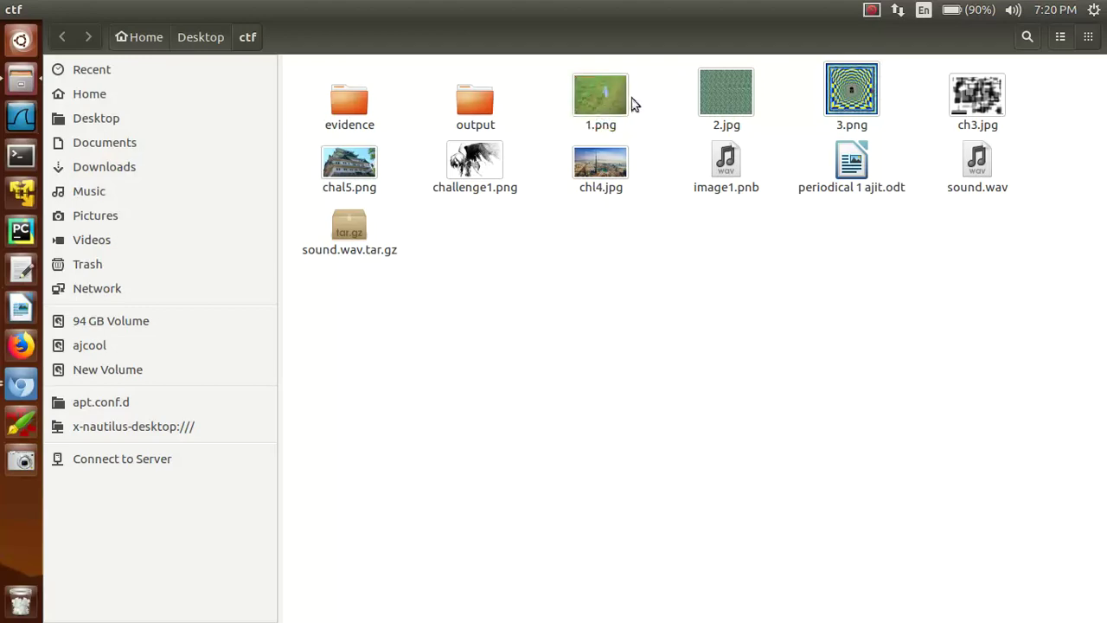
pyautogui.doubleClick(601, 99)
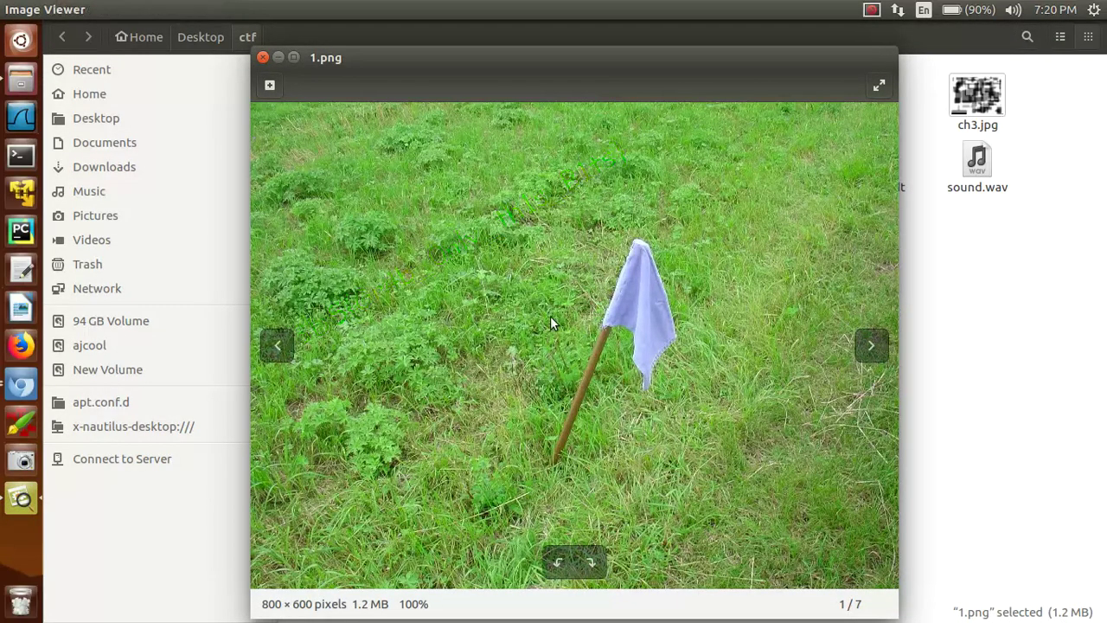
pyautogui.scroll(-3, 550, 316)
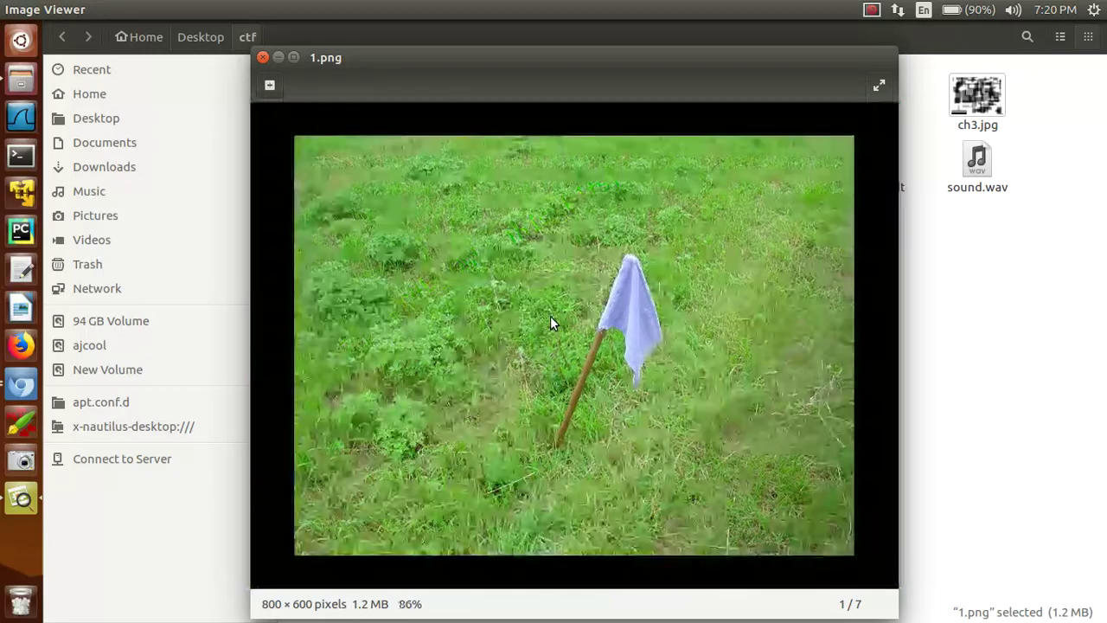
pyautogui.scroll(8, 550, 316)
pyautogui.moveTo(555, 164); pyautogui.dragTo(689, 408)
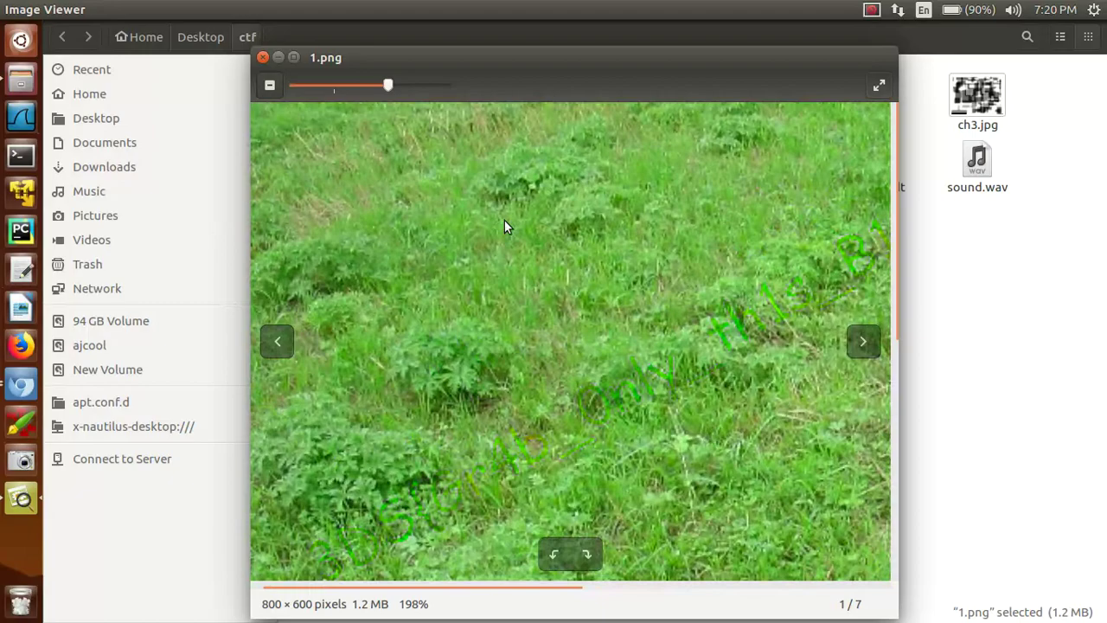
pyautogui.hscroll(5, 505, 219)
pyautogui.hscroll(5, 654, 242)
pyautogui.moveTo(667, 242); pyautogui.dragTo(499, 255)
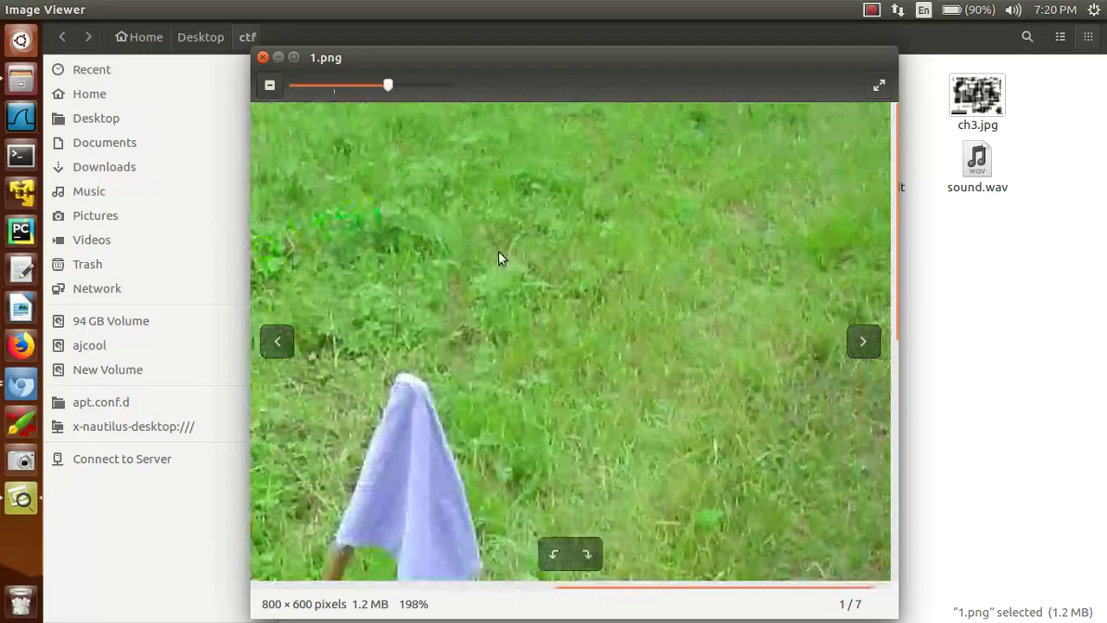
pyautogui.moveTo(710, 514); pyautogui.dragTo(686, 292)
pyautogui.scroll(-5, 687, 291)
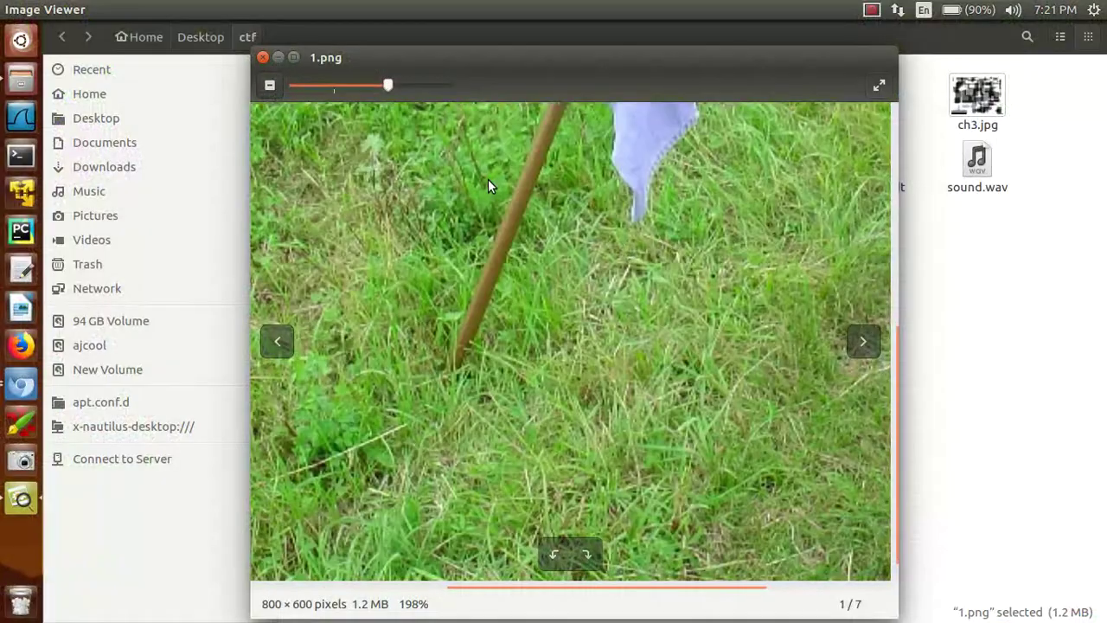
pyautogui.moveTo(386, 83); pyautogui.dragTo(331, 97)
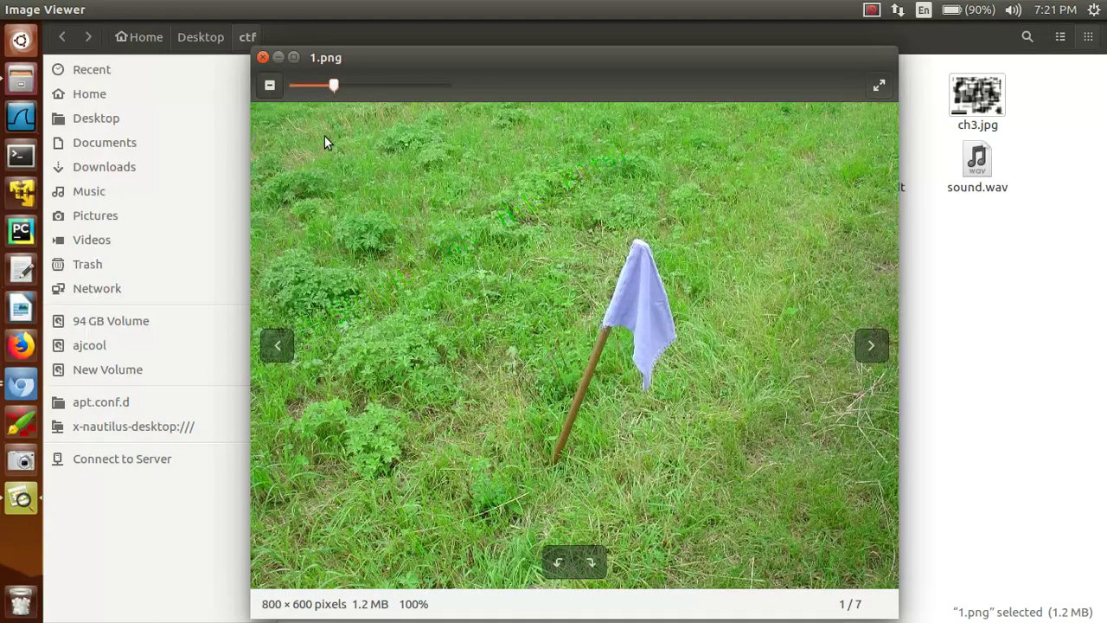
pyautogui.click(264, 59)
pyautogui.click(553, 273)
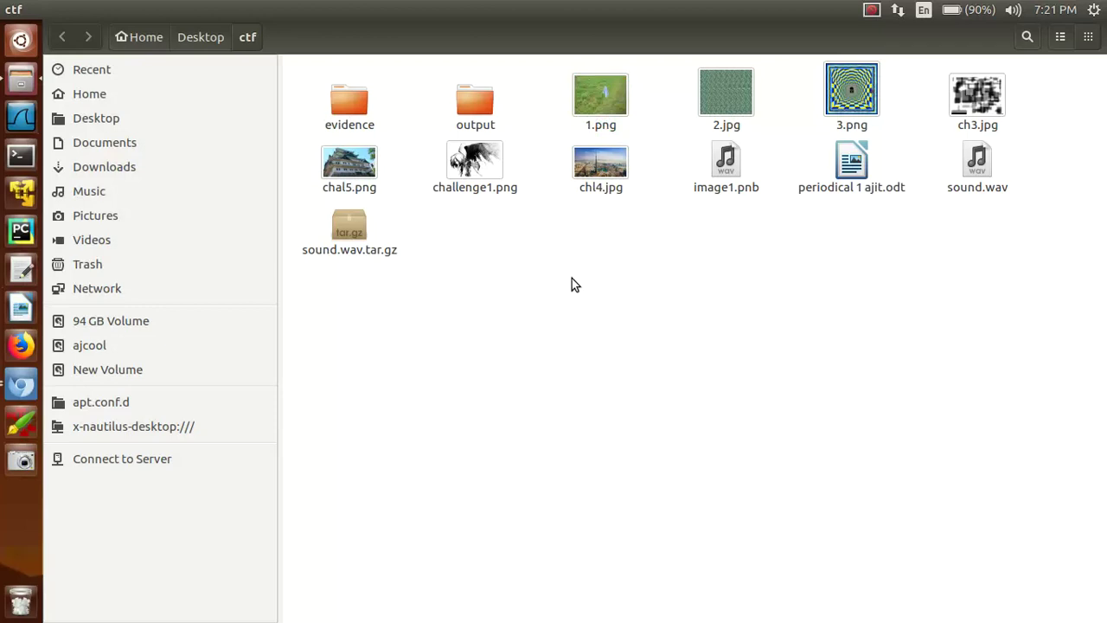
pyautogui.click(589, 402)
pyautogui.hotkey('ctrl', 'alt', 't')
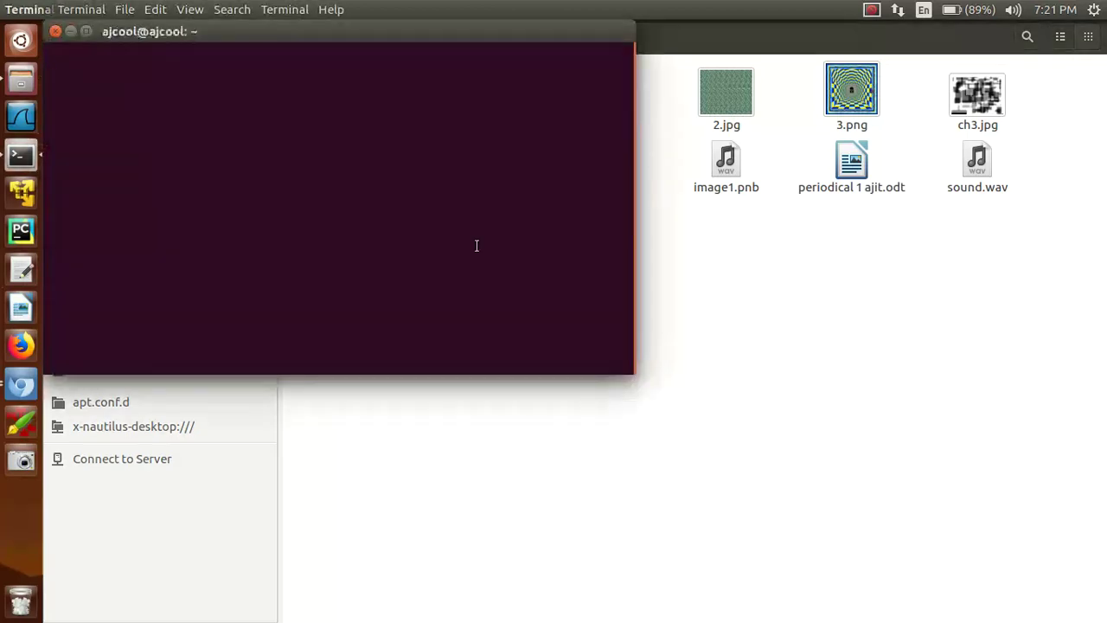
pyautogui.moveTo(272, 29); pyautogui.dragTo(543, 172)
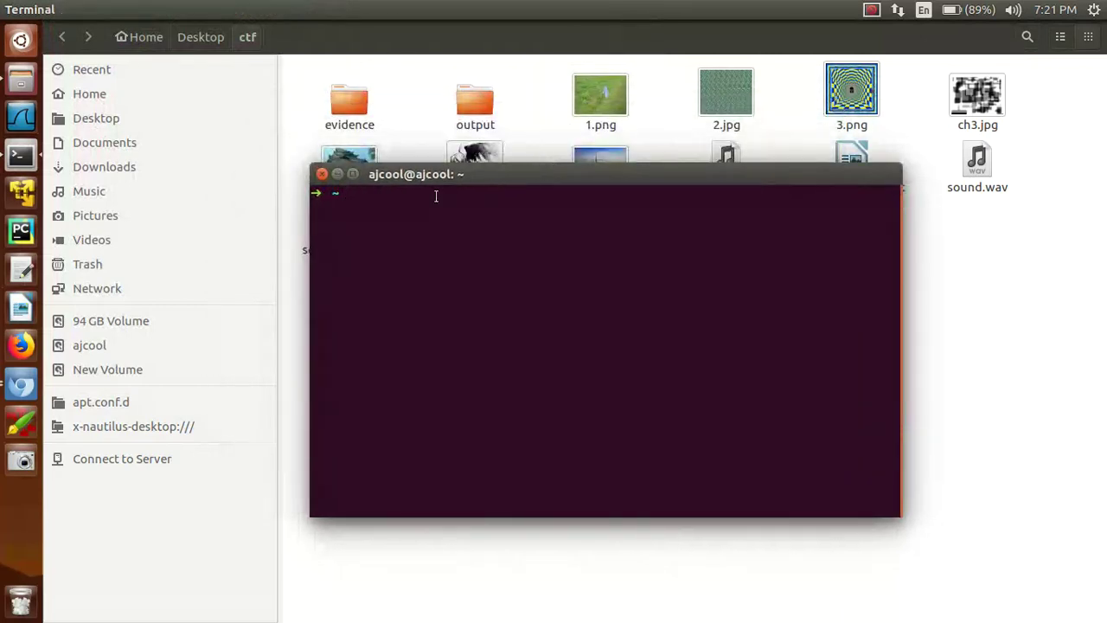
pyautogui.write('ls | grep pu.txt')
pyautogui.hotkey('ctrl', 'u')
pyautogui.write('bash')
pyautogui.press('Return')
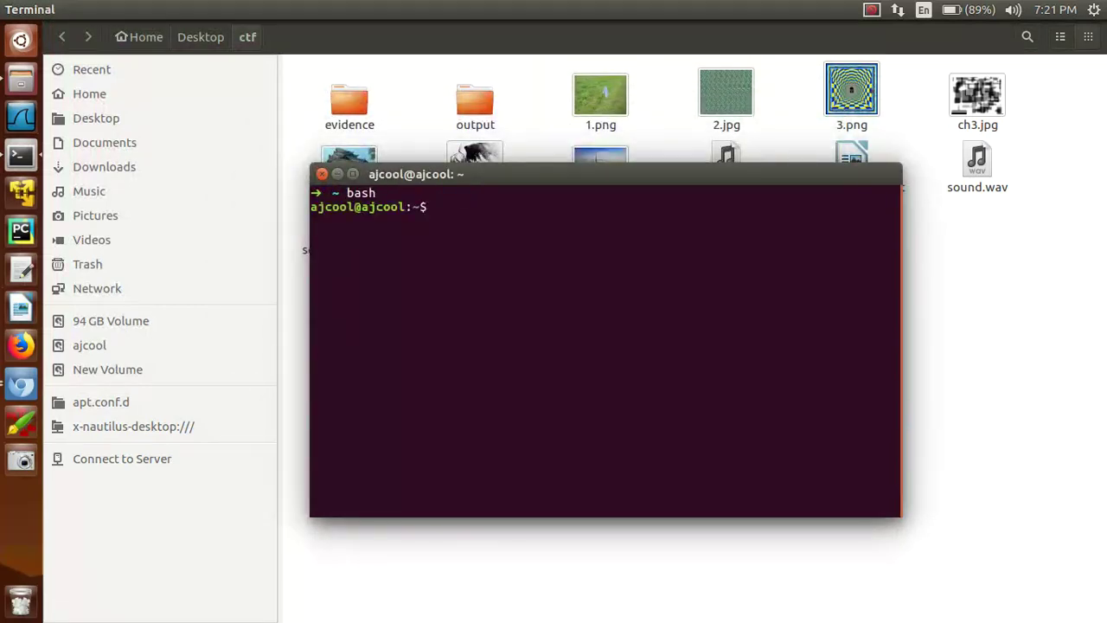
pyautogui.write('sudo apt-get install ')
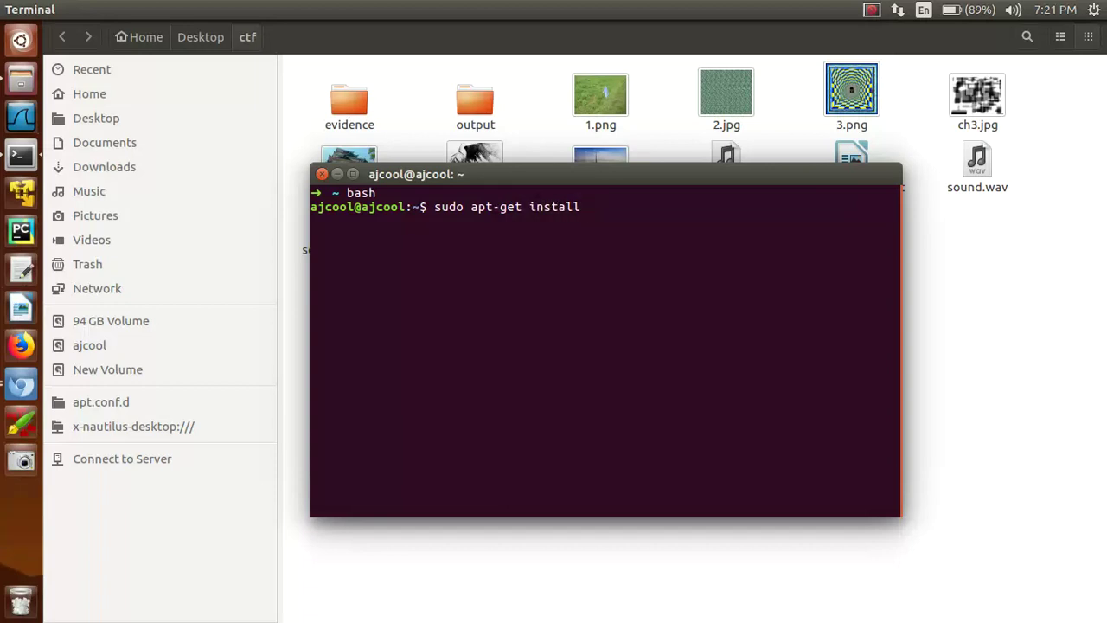
pyautogui.write('stenography')
pyautogui.press('Return')
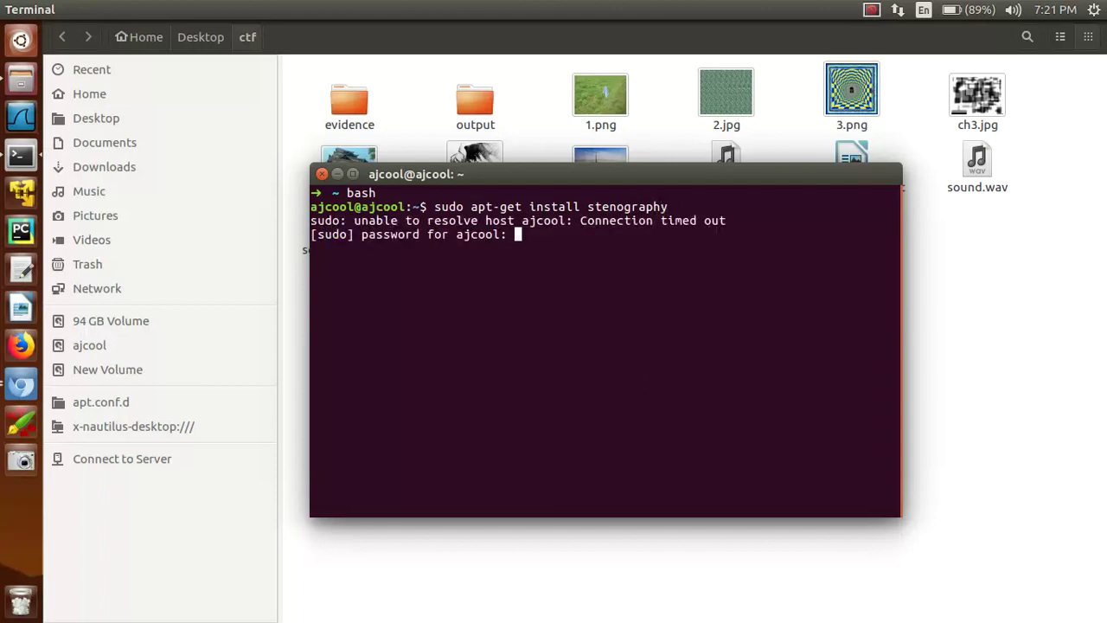
pyautogui.press('Return')
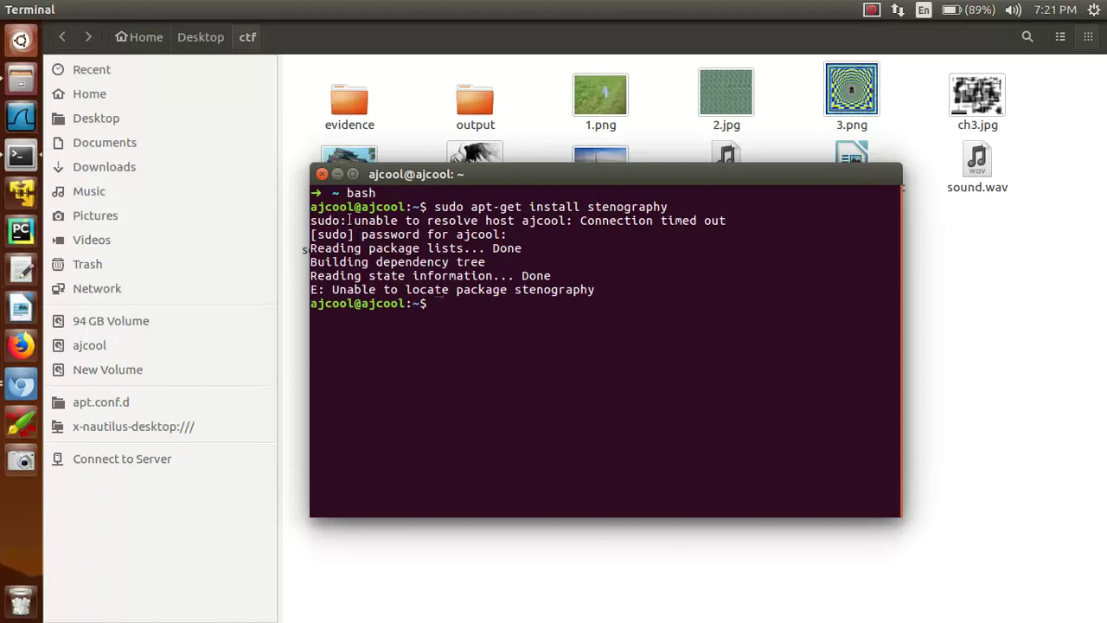
pyautogui.click(322, 175)
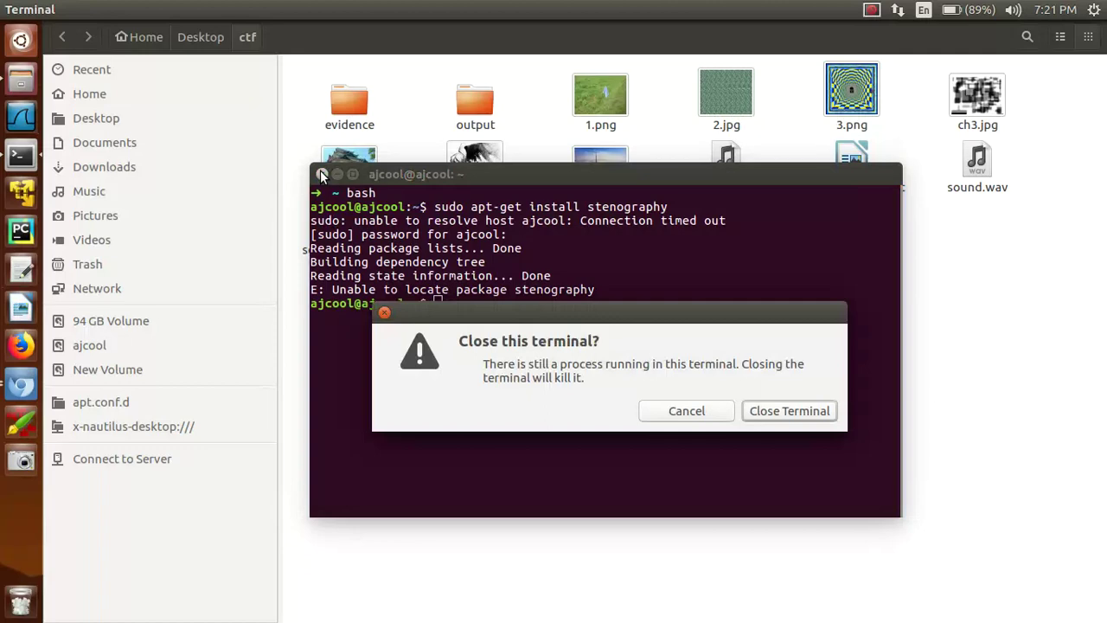
pyautogui.click(687, 412)
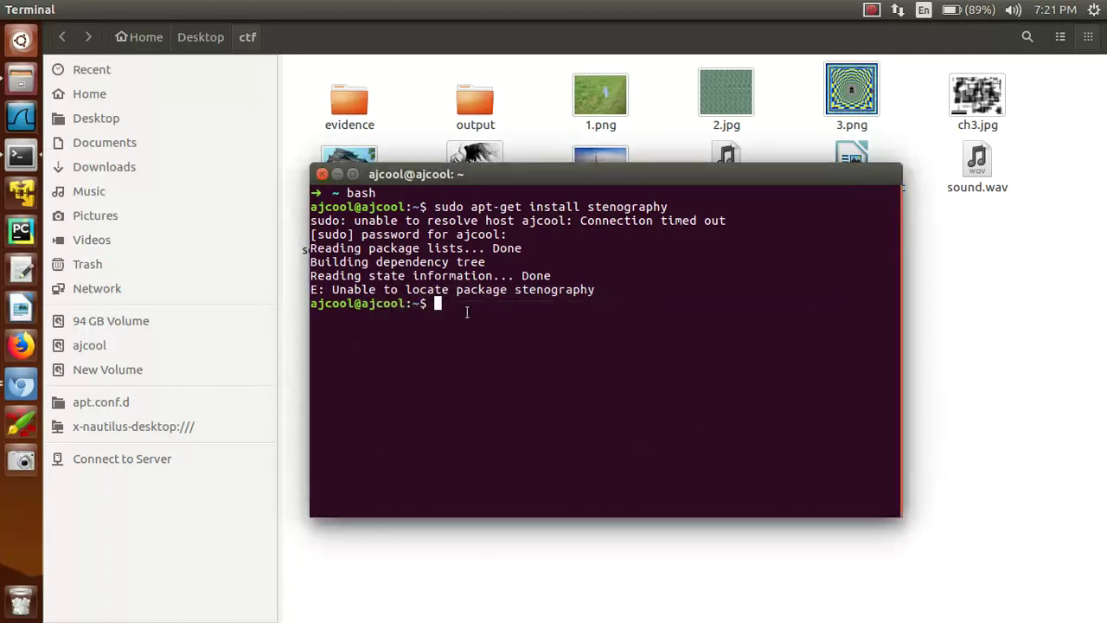
pyautogui.click(898, 10)
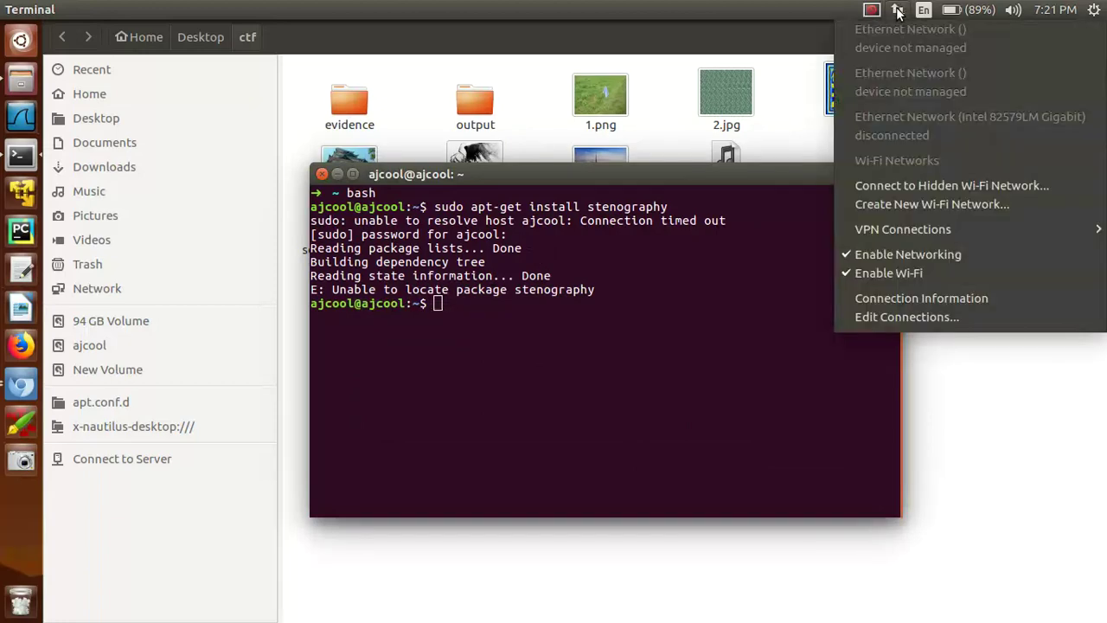
pyautogui.click(510, 322)
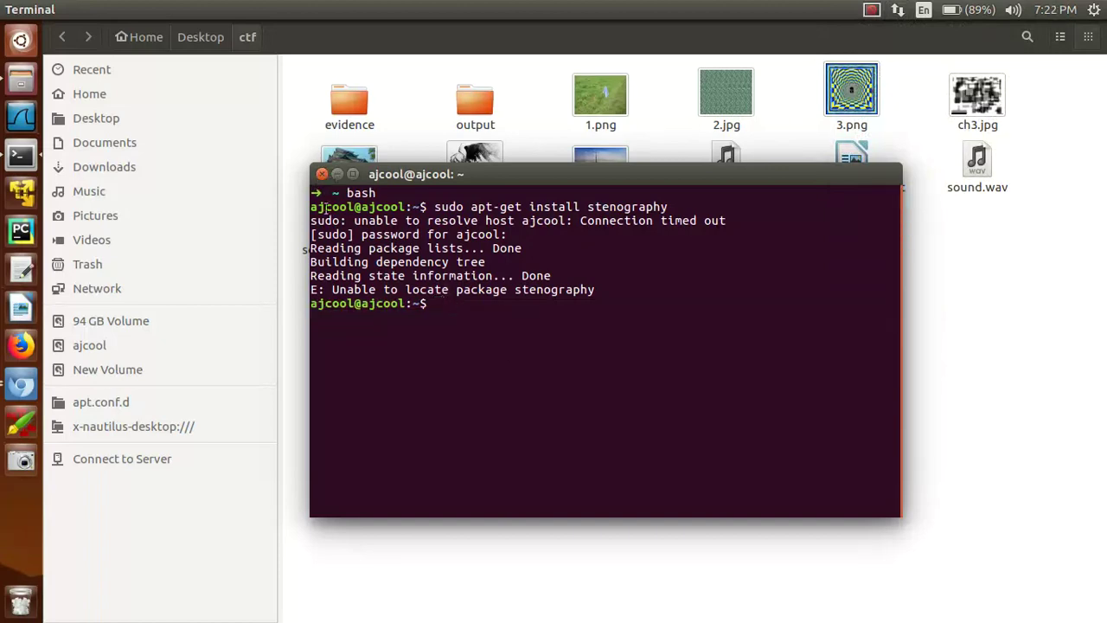
pyautogui.click(321, 173)
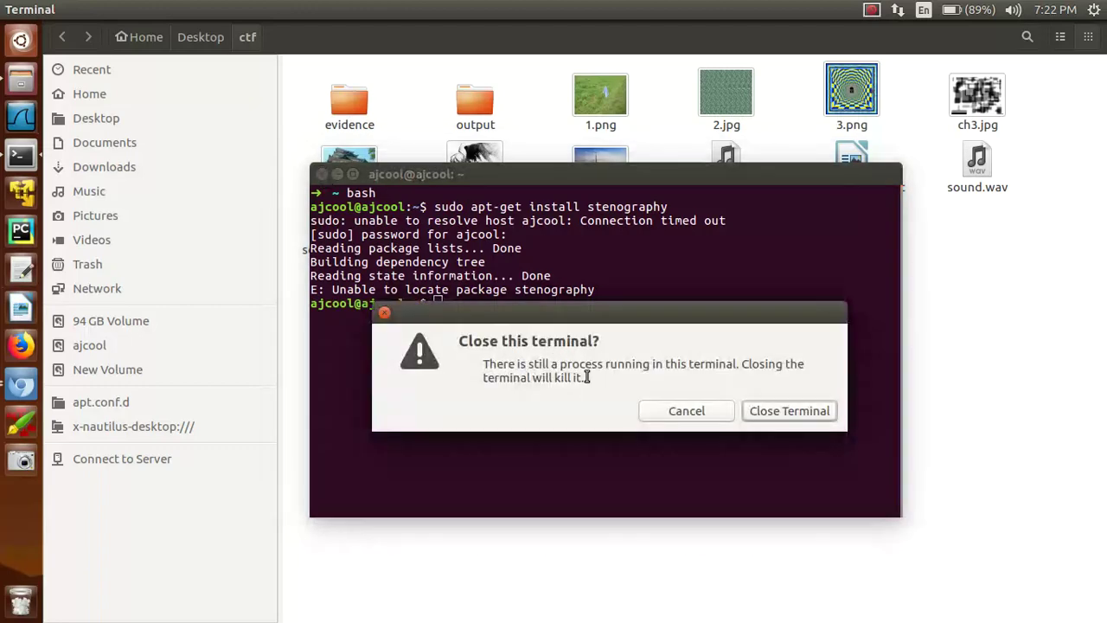
pyautogui.press('Return')
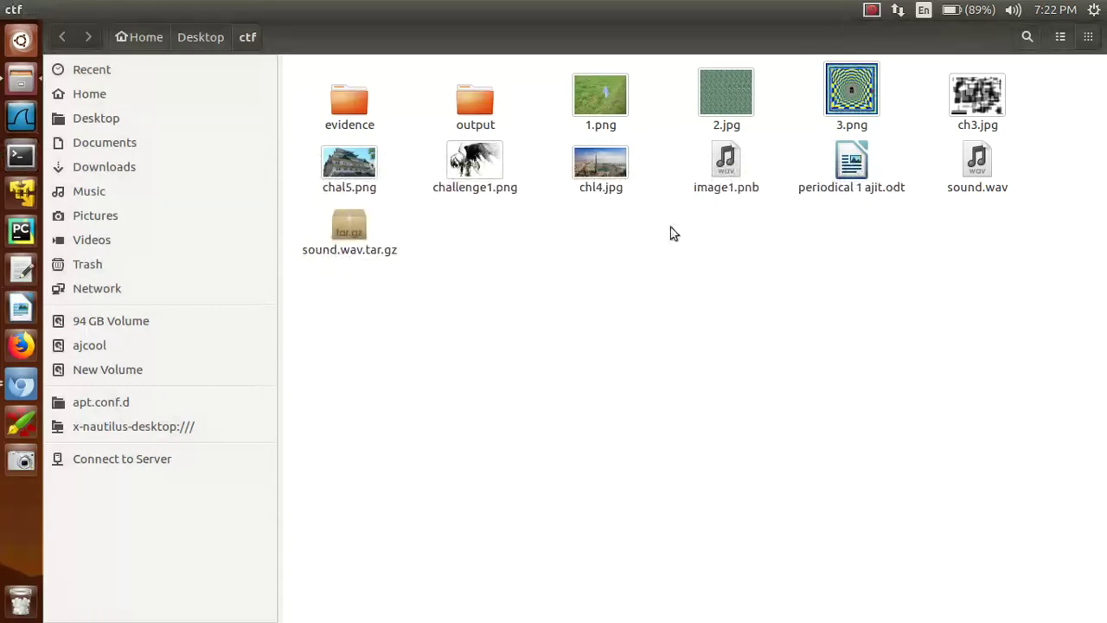
# - Open the Other Application chooser for 1.png with all installed applications listed
pyautogui.rightClick(609, 107)
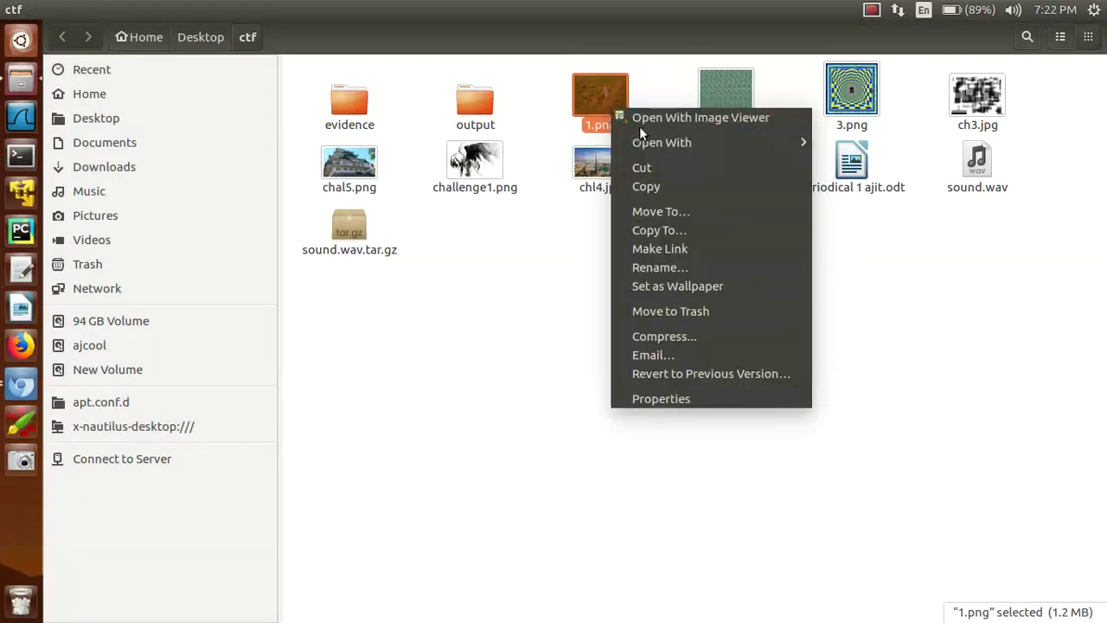
pyautogui.moveTo(663, 139)
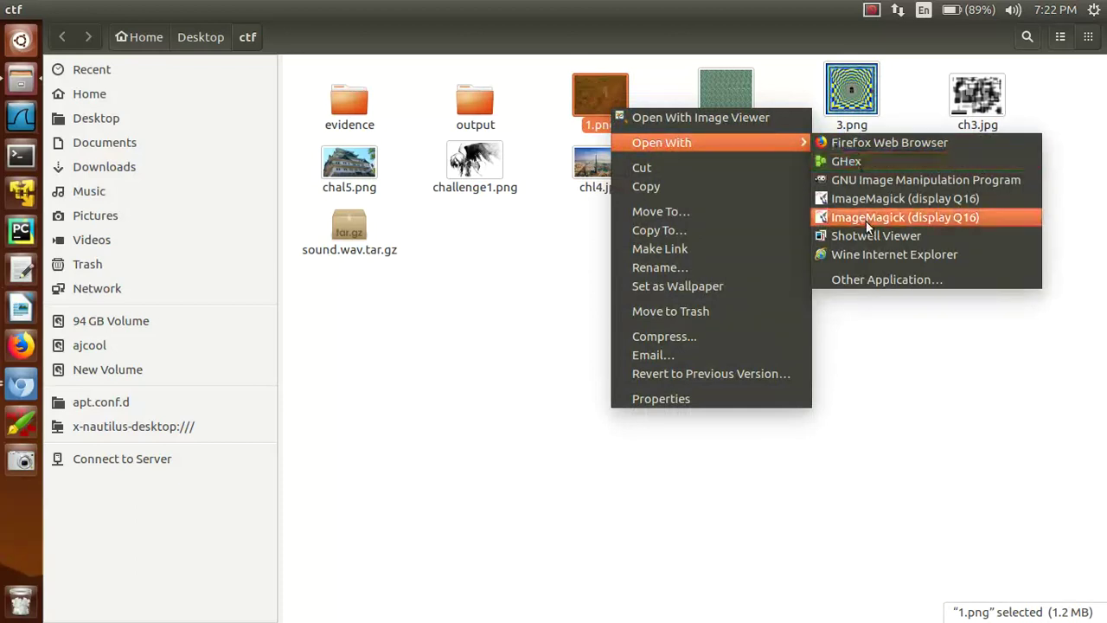
pyautogui.click(888, 280)
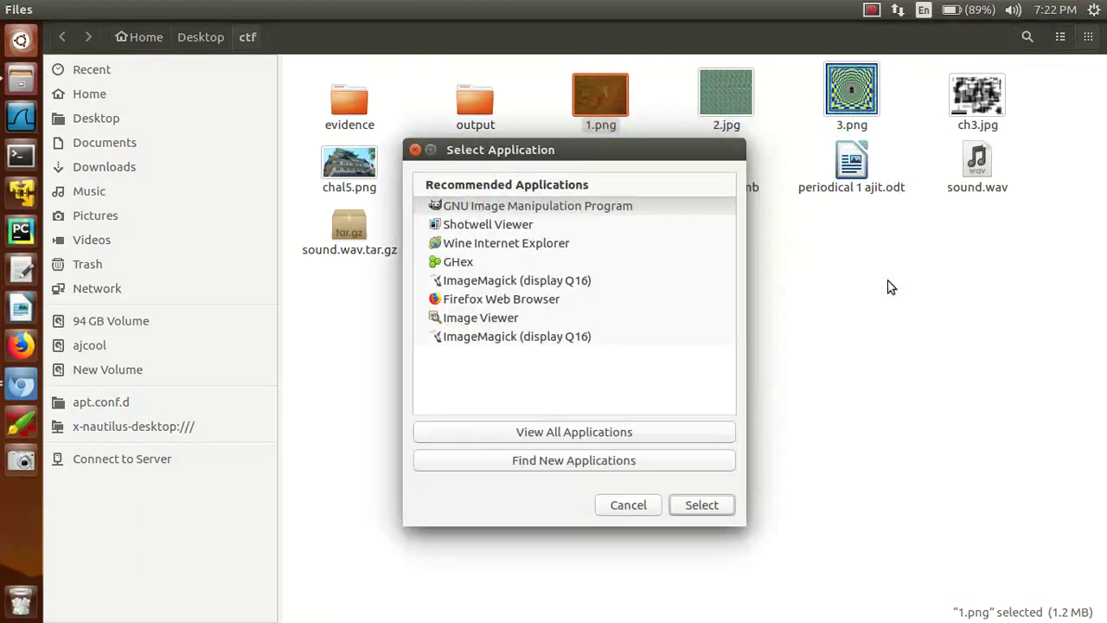
pyautogui.click(566, 434)
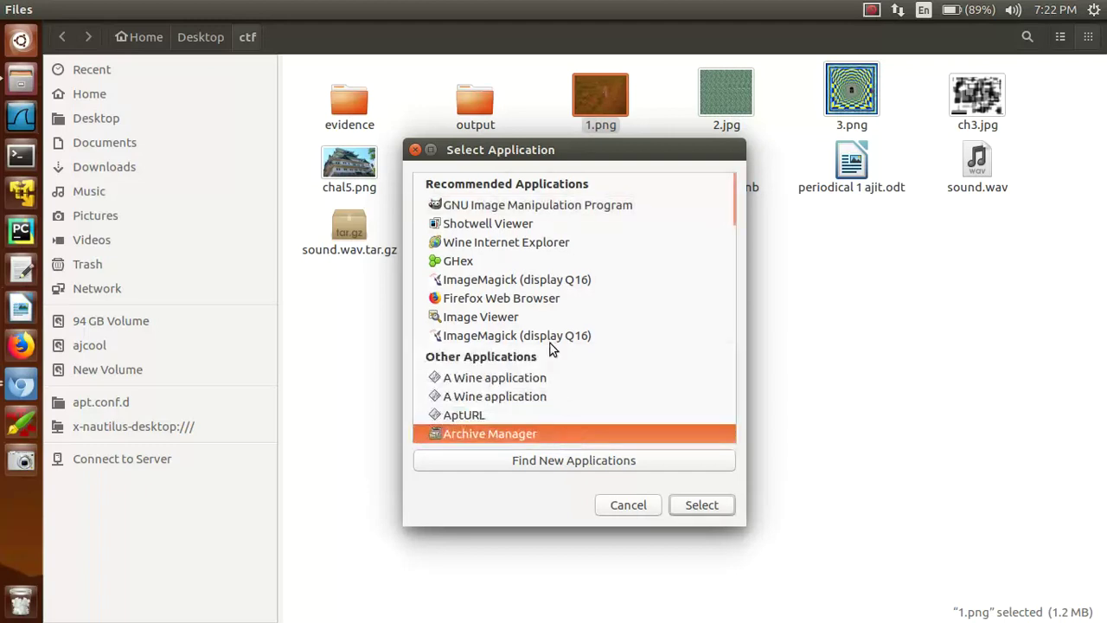
# - Select GNU Image Manipulation Program in the list, then bring up the Chromium window spread
pyautogui.scroll(-20, 550, 348)
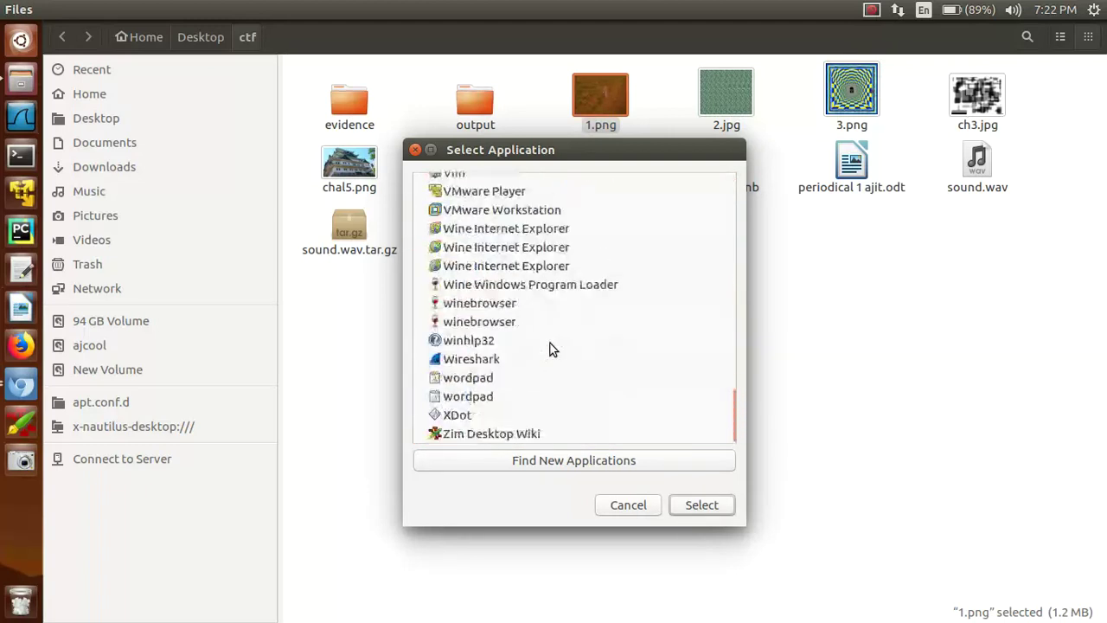
pyautogui.scroll(6, 550, 348)
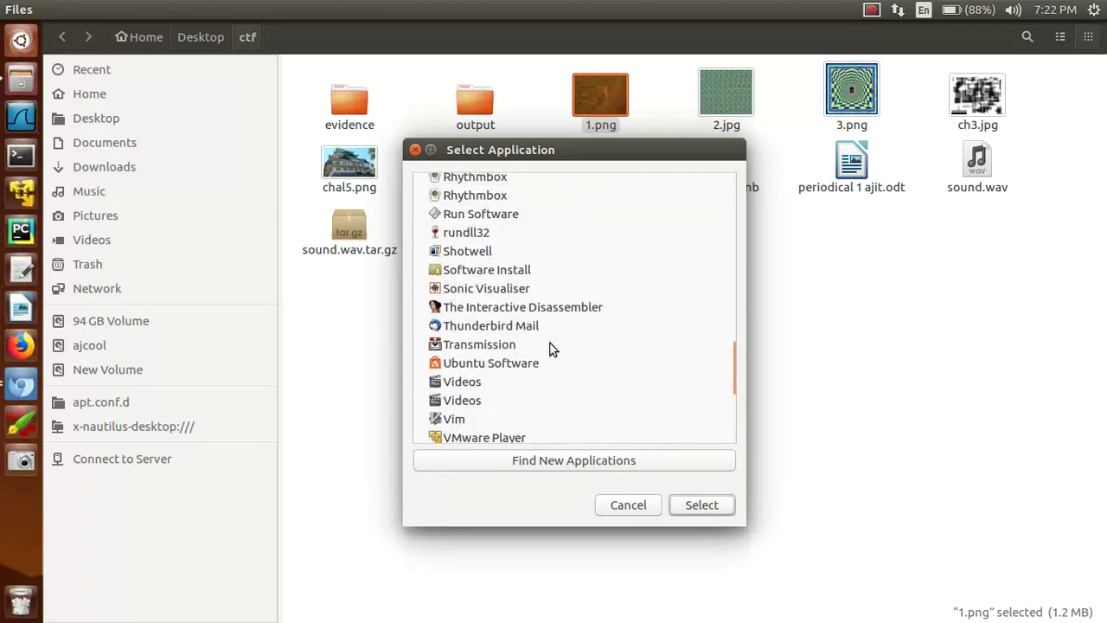
pyautogui.scroll(4, 551, 347)
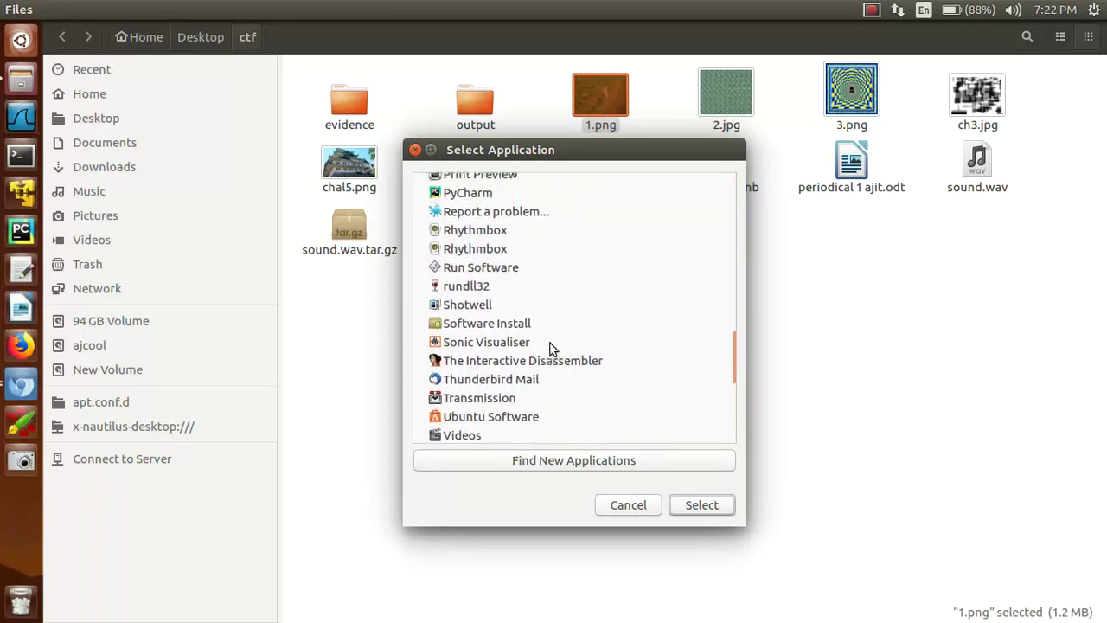
pyautogui.scroll(4, 550, 347)
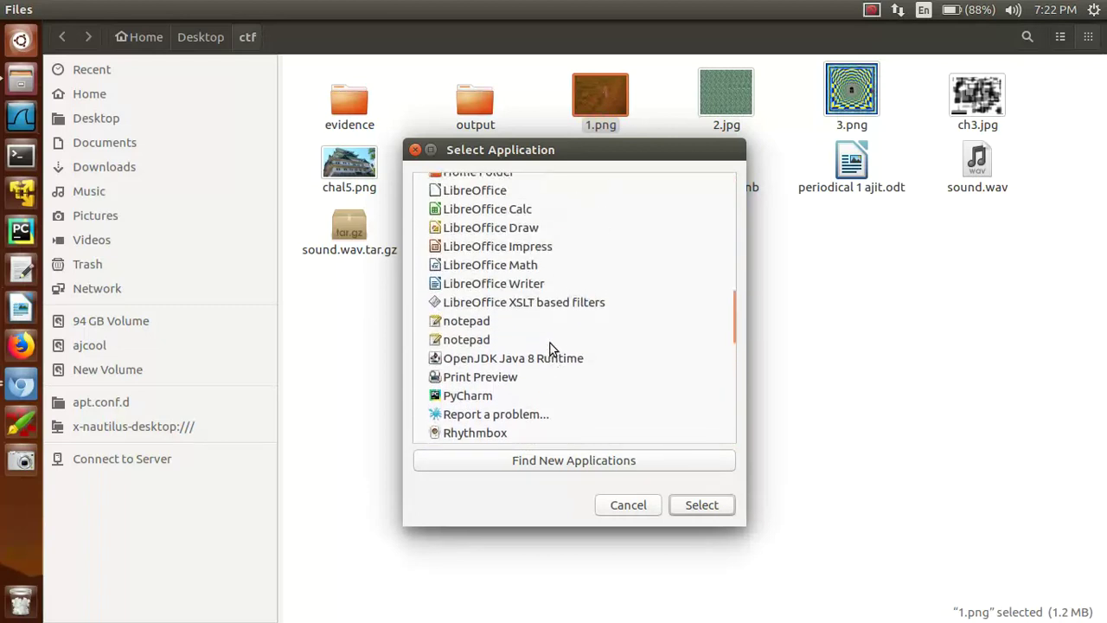
pyautogui.scroll(-13, 550, 347)
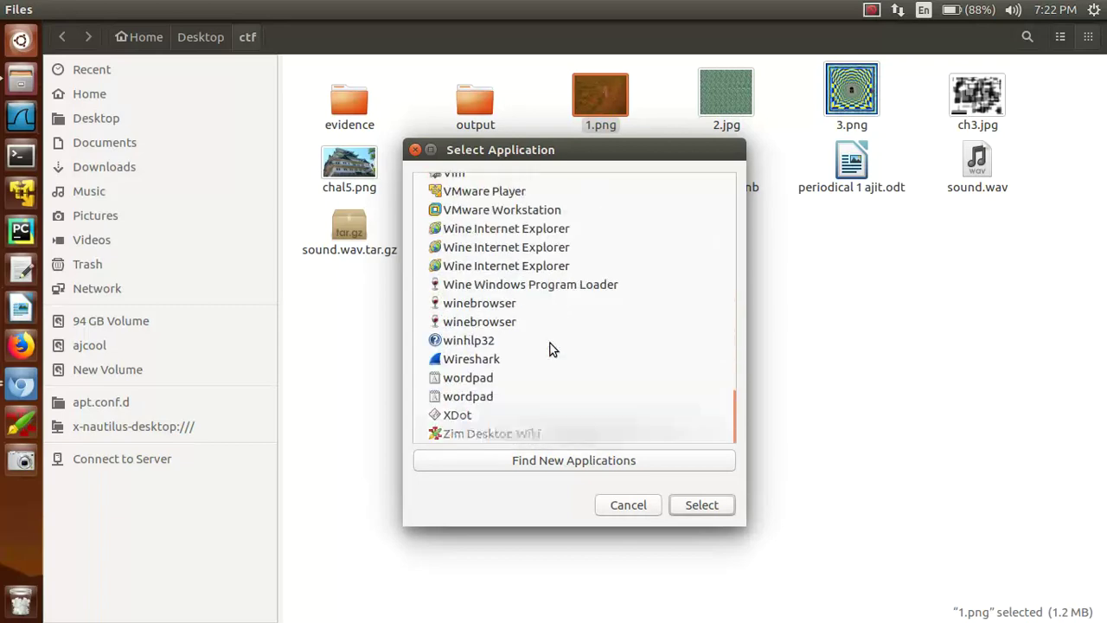
pyautogui.scroll(15, 550, 347)
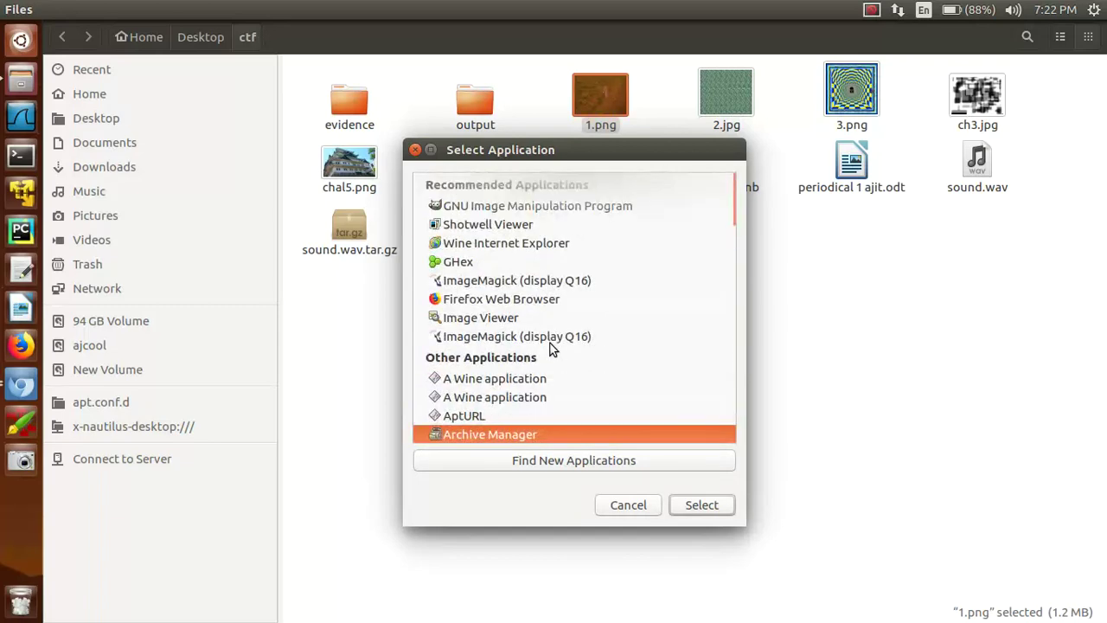
pyautogui.scroll(-2, 550, 348)
pyautogui.scroll(2, 551, 348)
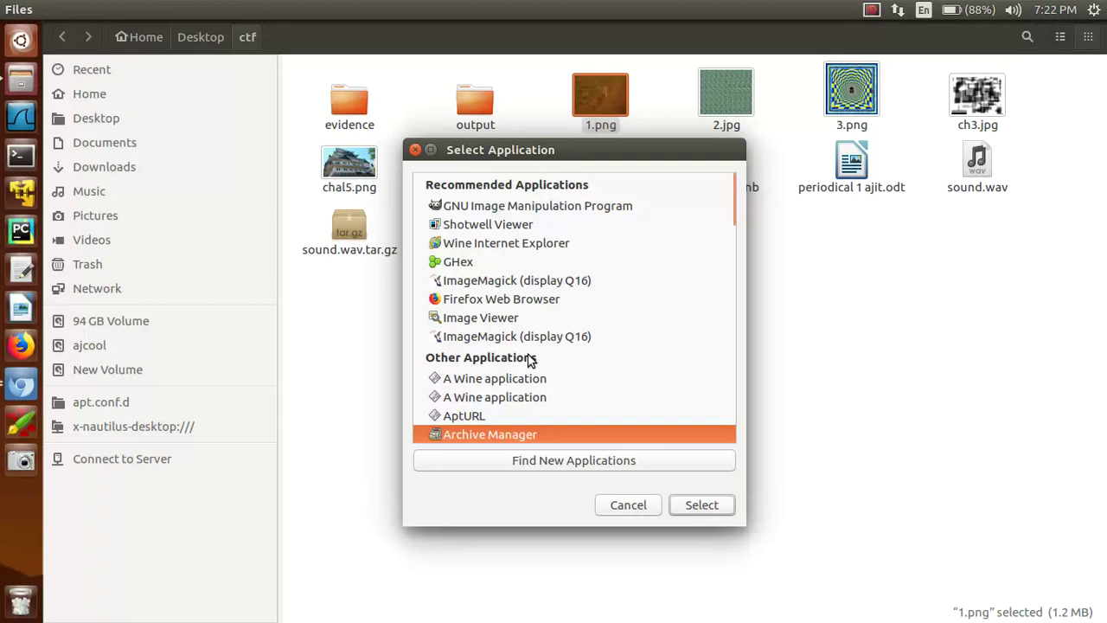
pyautogui.click(498, 206)
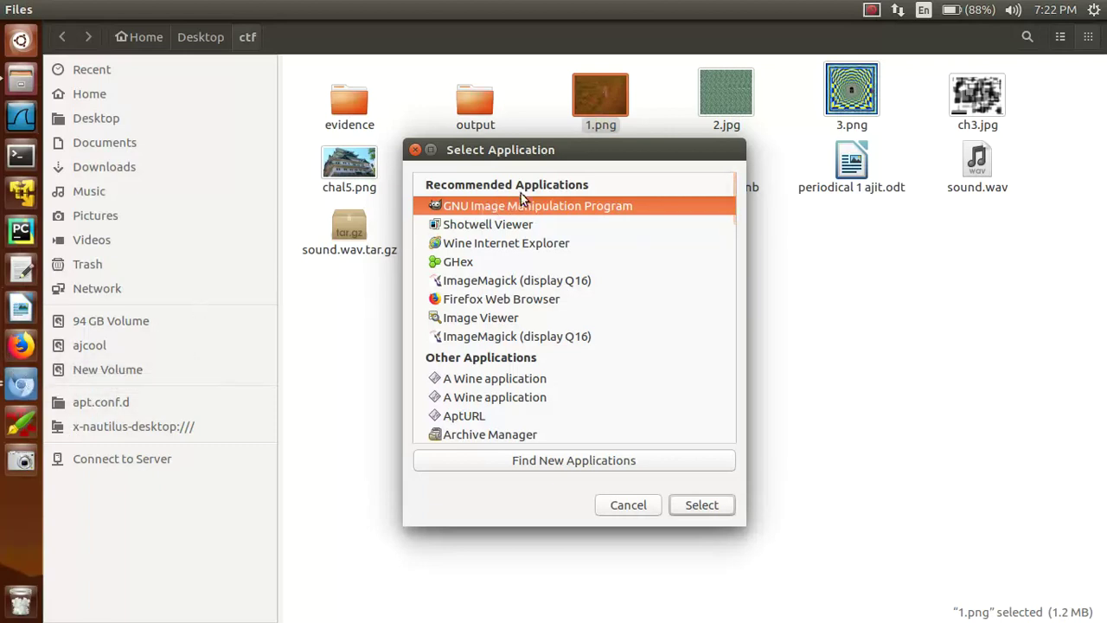
pyautogui.click(19, 389)
pyautogui.click(19, 385)
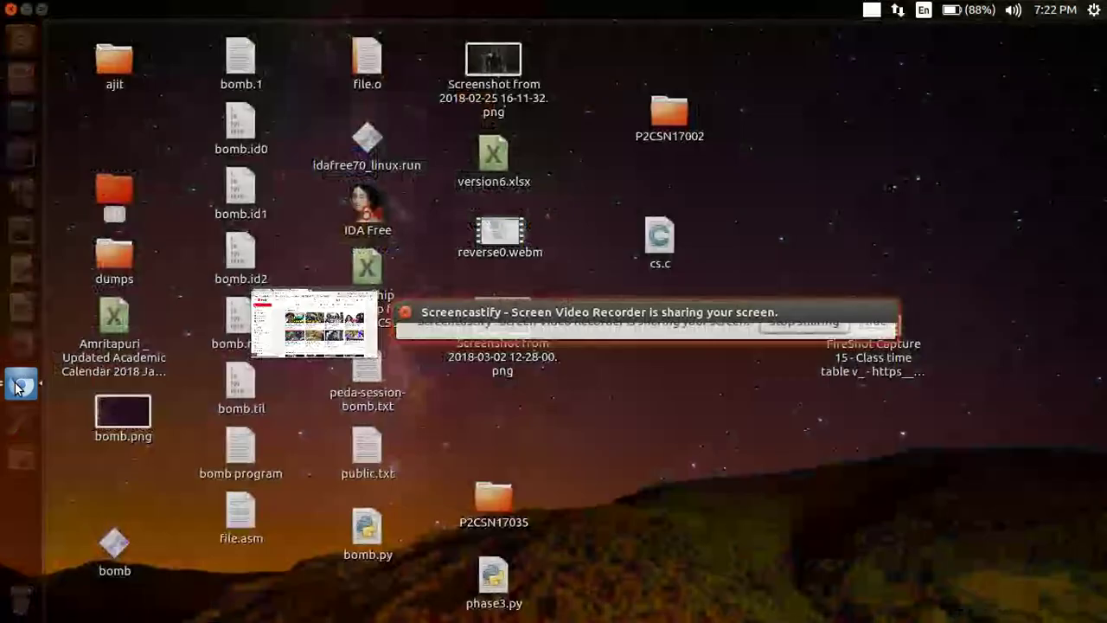
# - From the YouTube window, search Google for 'gnu manipulation program install in ubuntu 16.04'
pyautogui.click(322, 337)
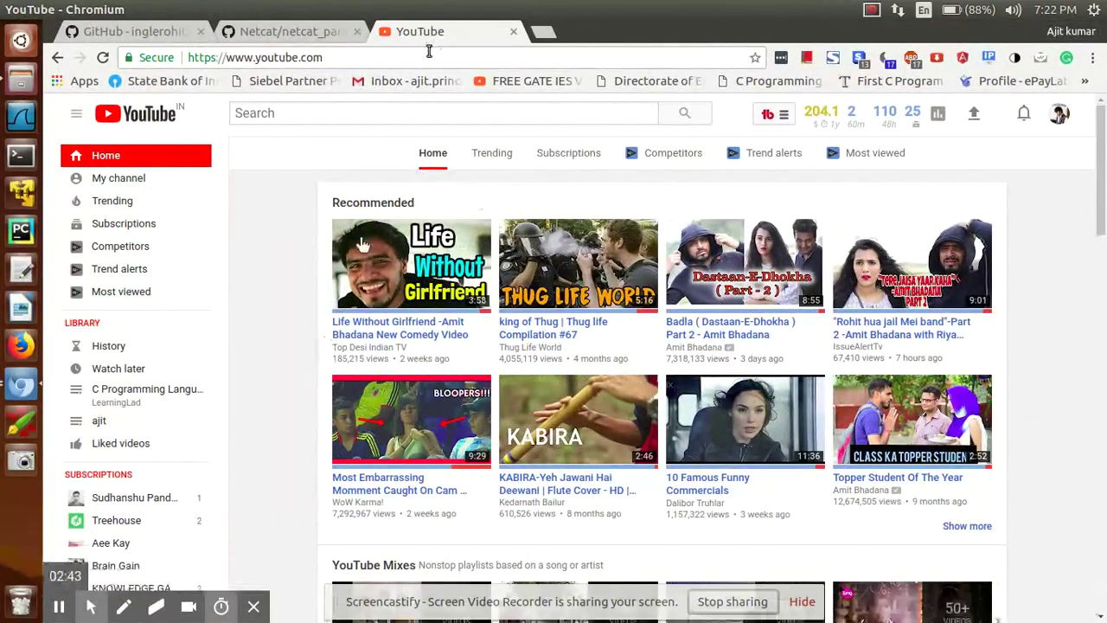
pyautogui.click(428, 52)
pyautogui.write('gn')
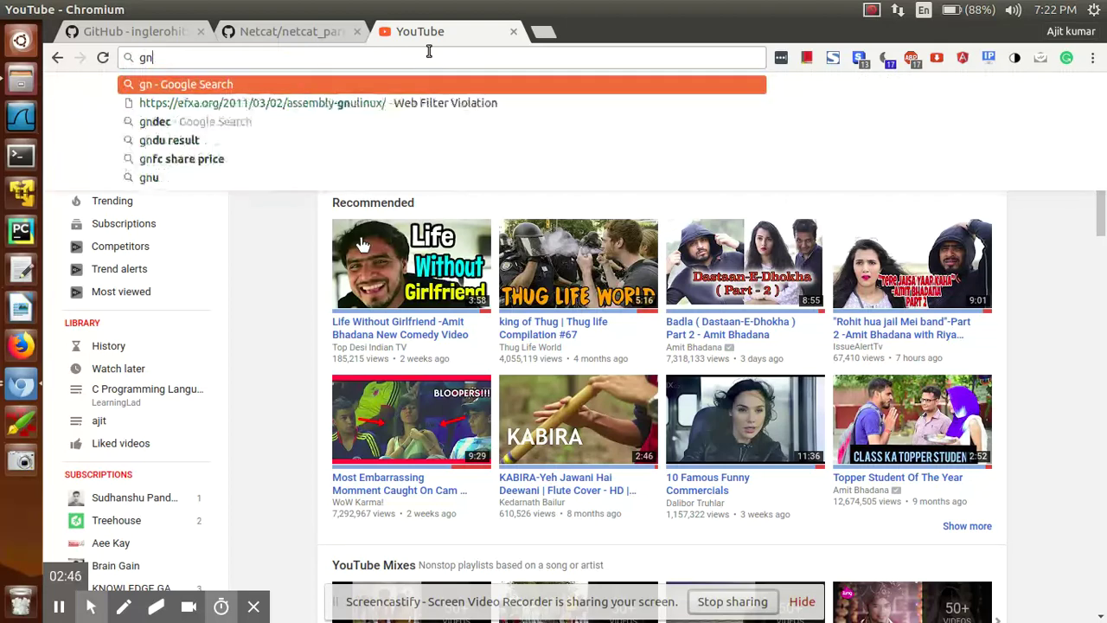
pyautogui.write('u manip')
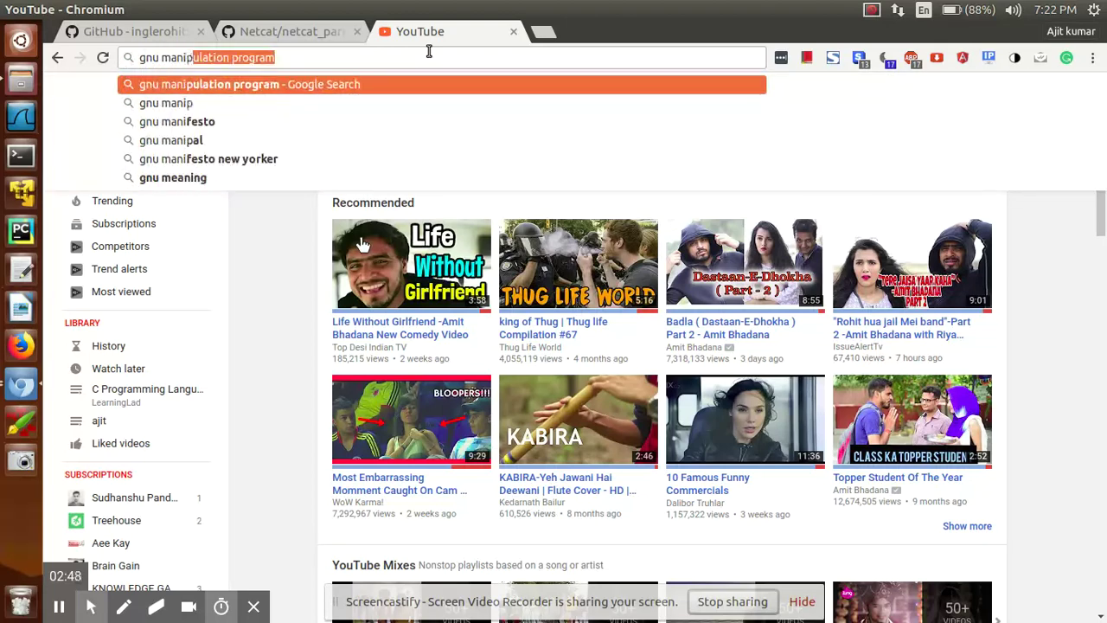
pyautogui.write('ula')
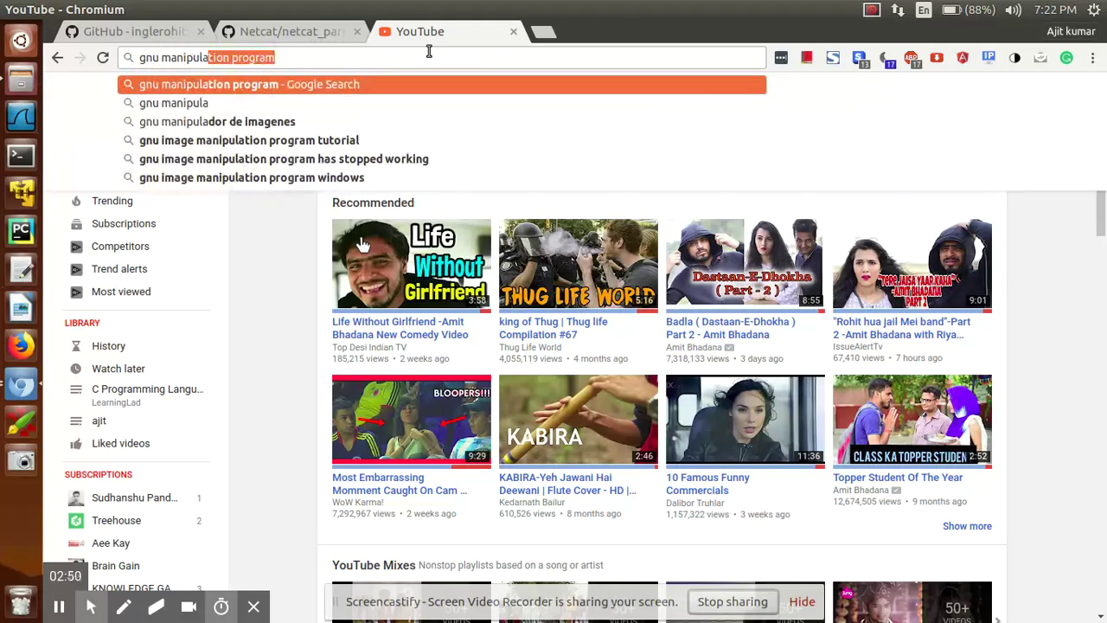
pyautogui.write('tion pro')
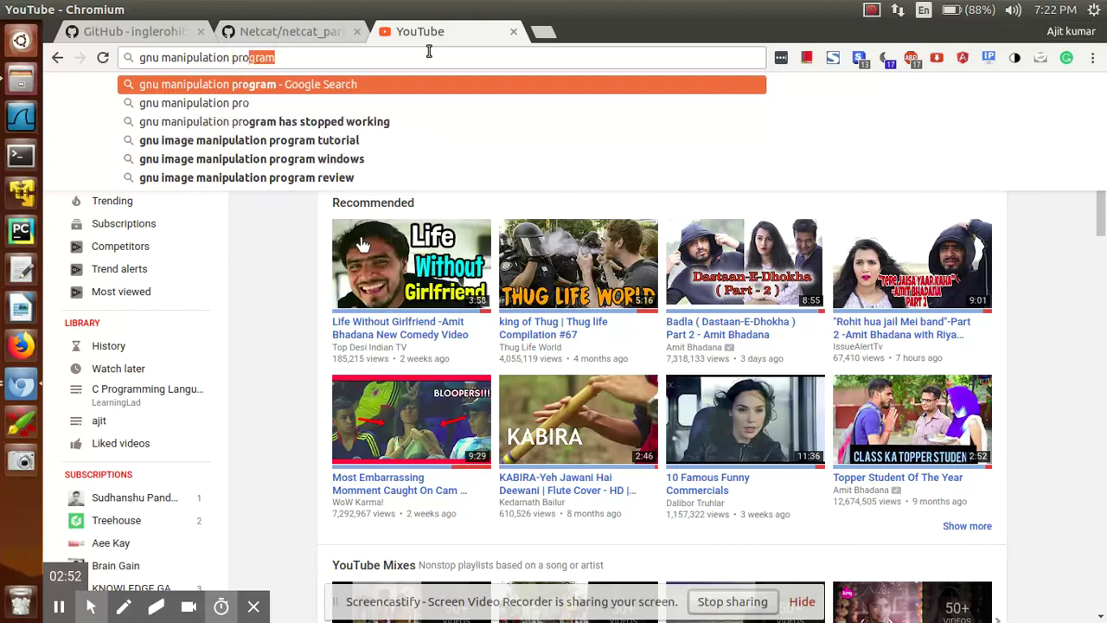
pyautogui.write('gram ins')
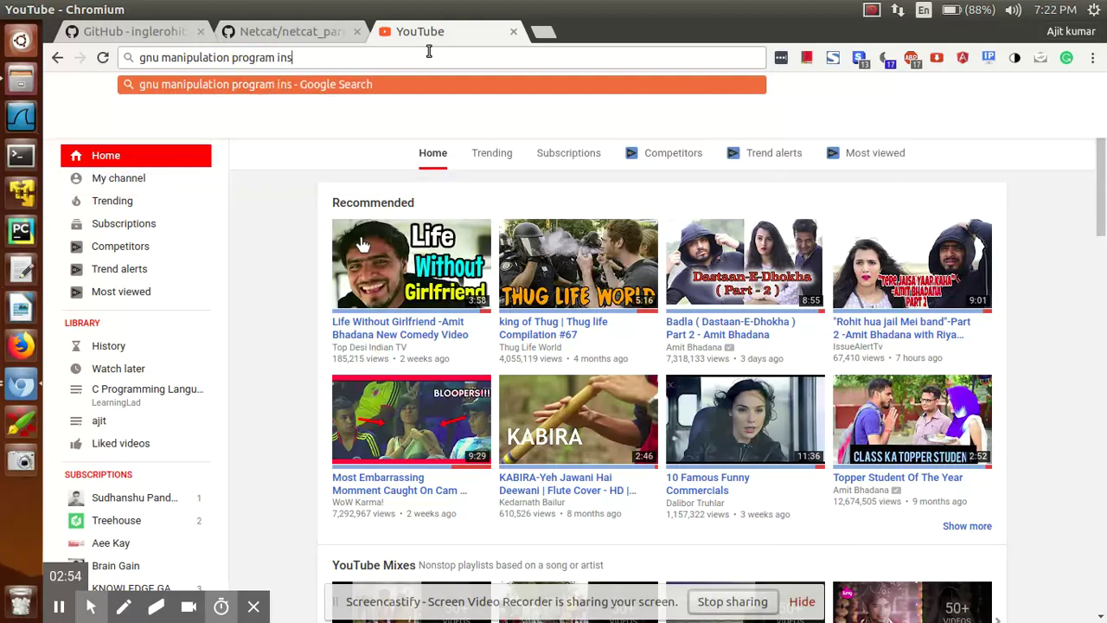
pyautogui.write('tall in')
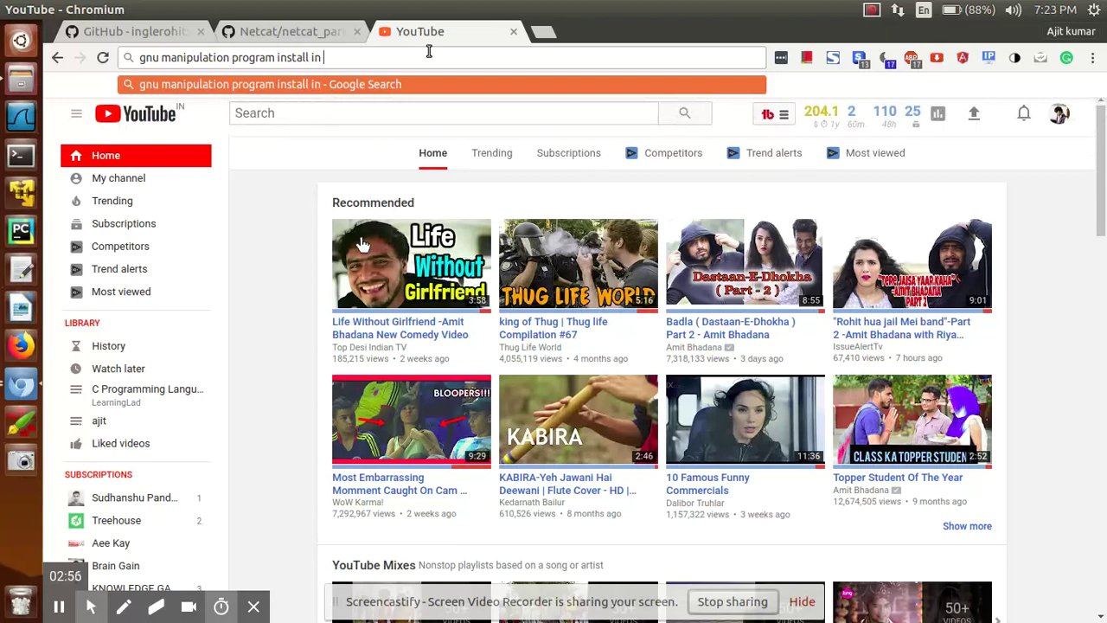
pyautogui.write(' ubuntu')
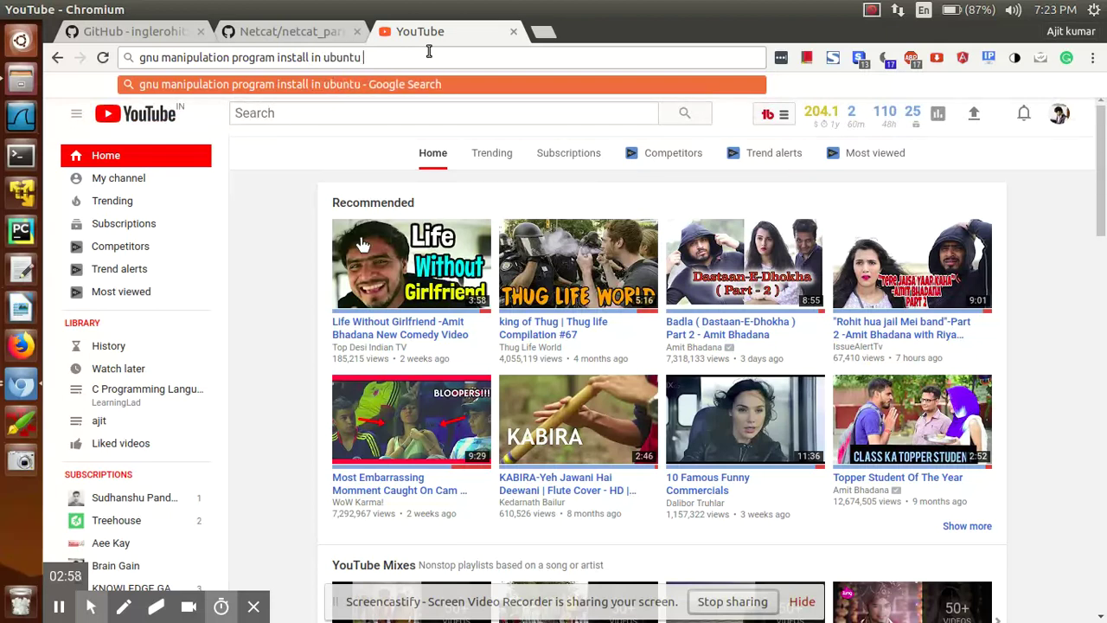
pyautogui.write(' 16.0')
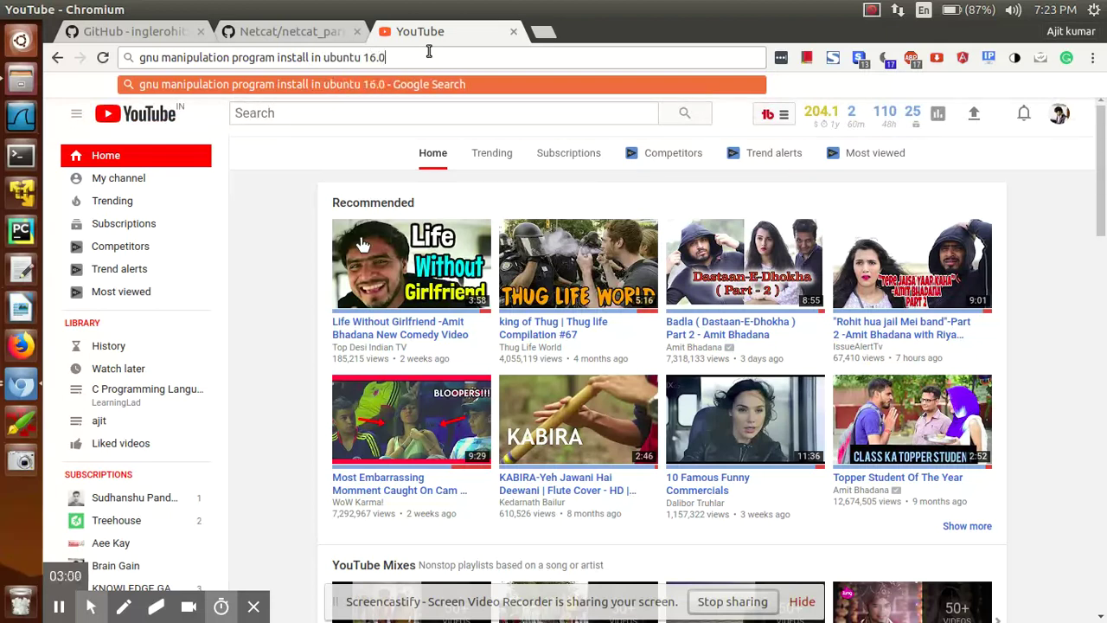
pyautogui.write('4')
pyautogui.press('Return')
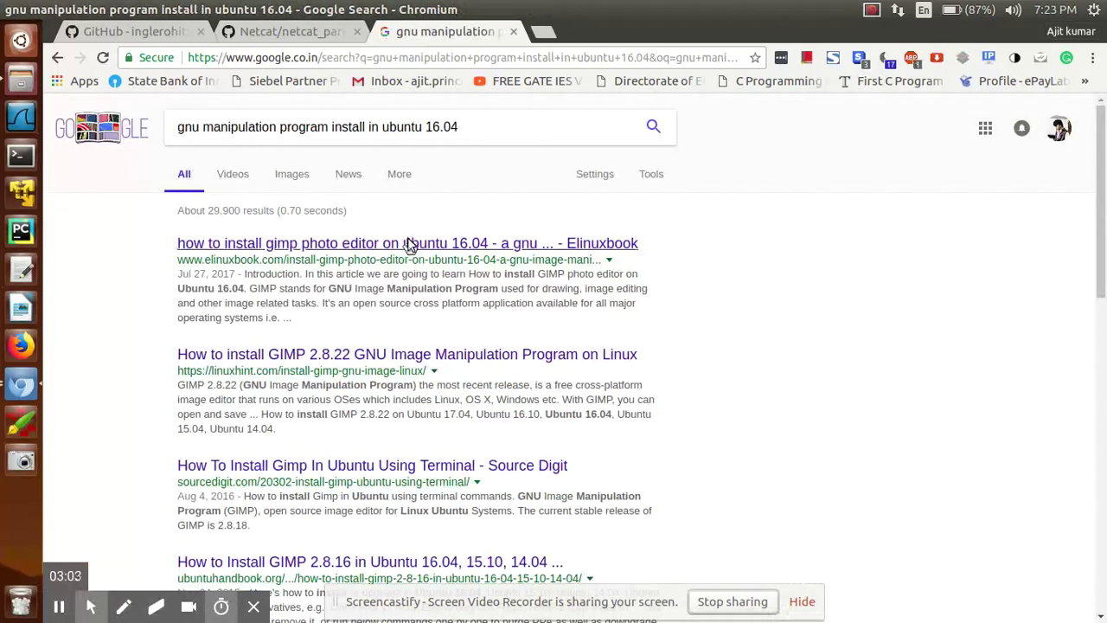
# - Open and read the ELinuxBook GIMP install guide for Ubuntu 16.04, declining its notifications
pyautogui.click(410, 245)
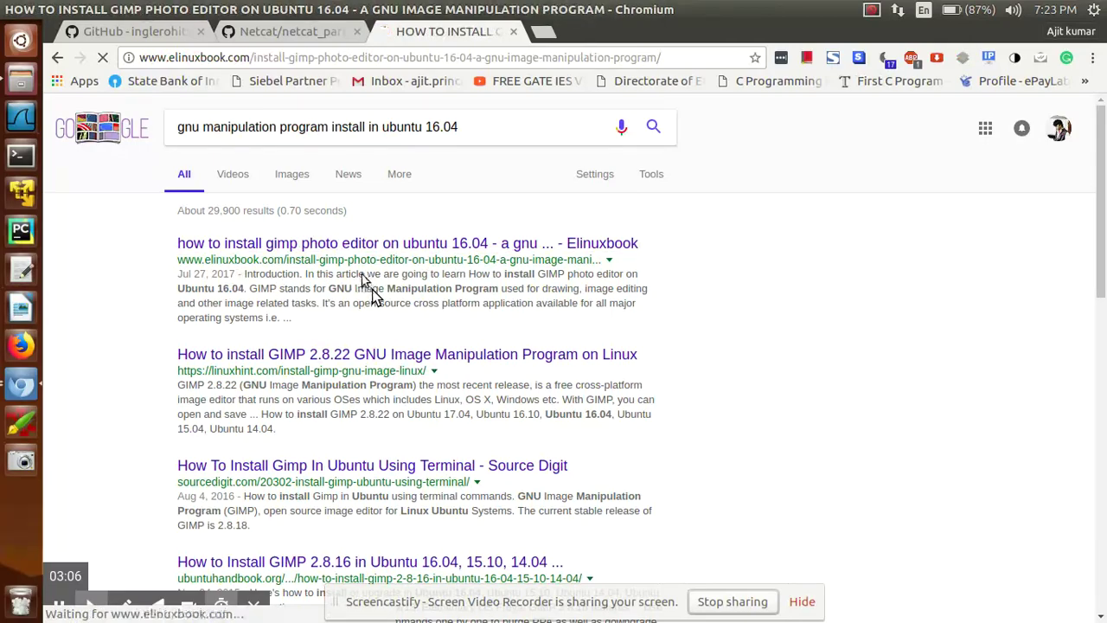
pyautogui.scroll(-10, 483, 290)
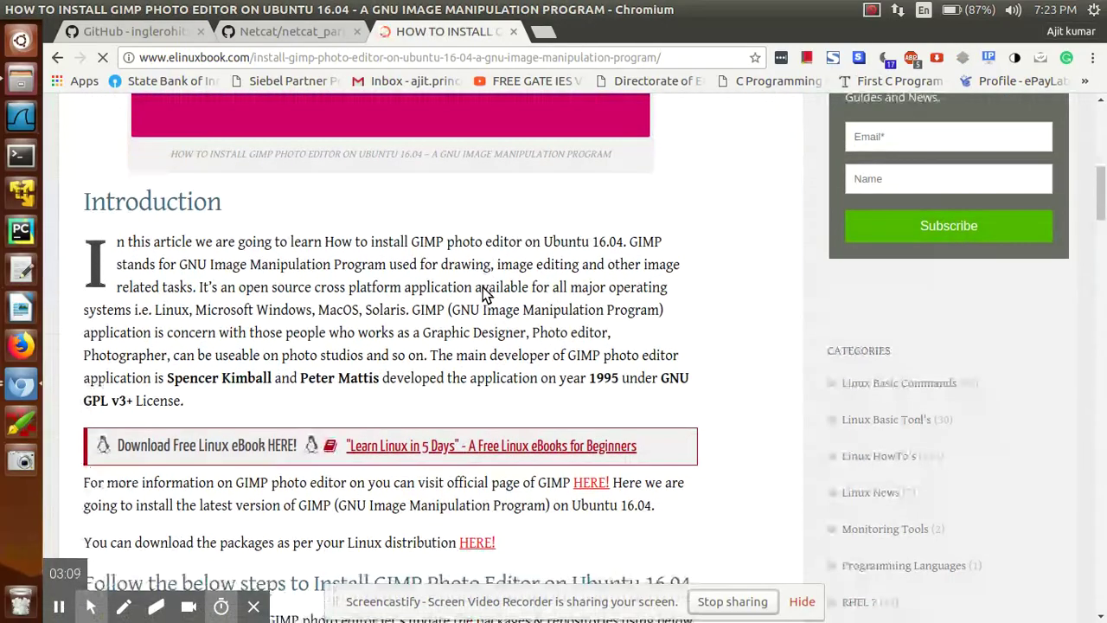
pyautogui.scroll(-1, 483, 294)
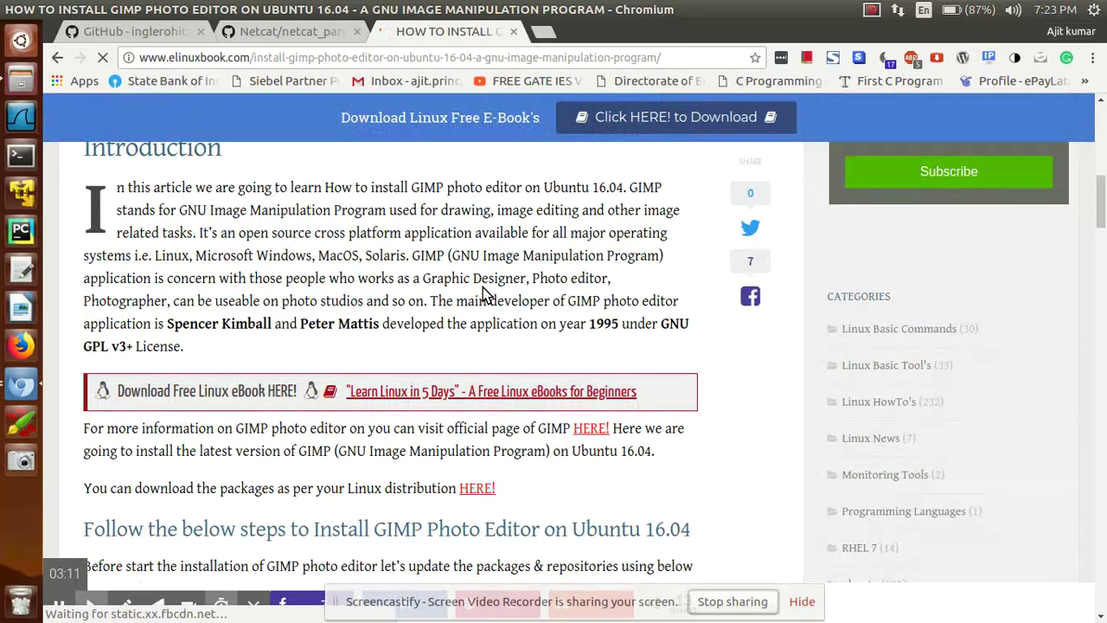
pyautogui.scroll(-10, 483, 295)
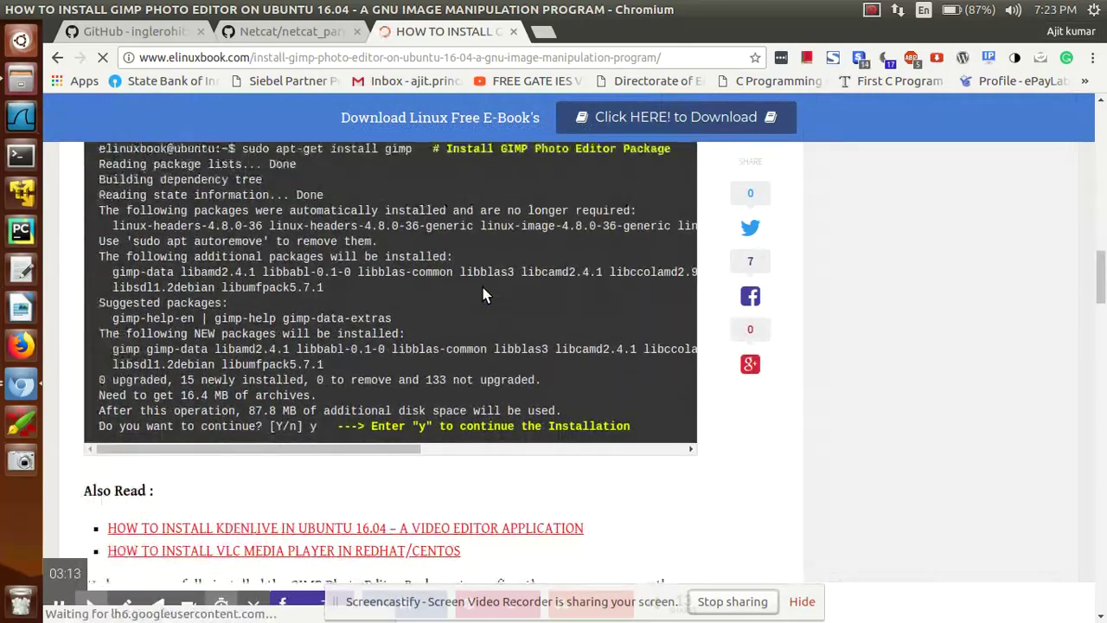
pyautogui.scroll(5, 482, 295)
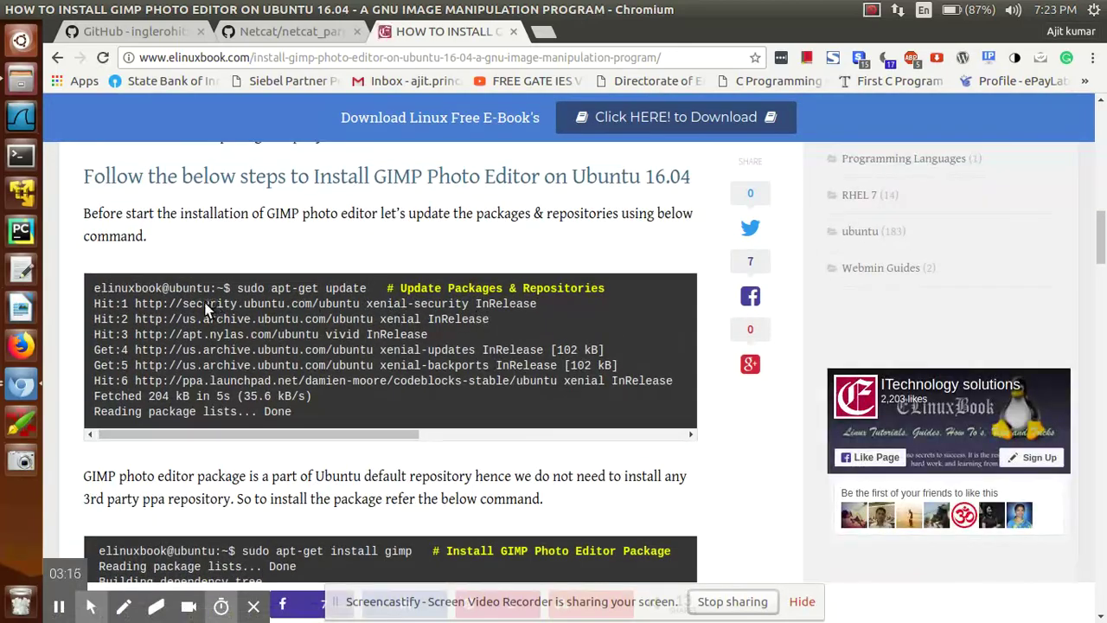
pyautogui.scroll(-5, 441, 344)
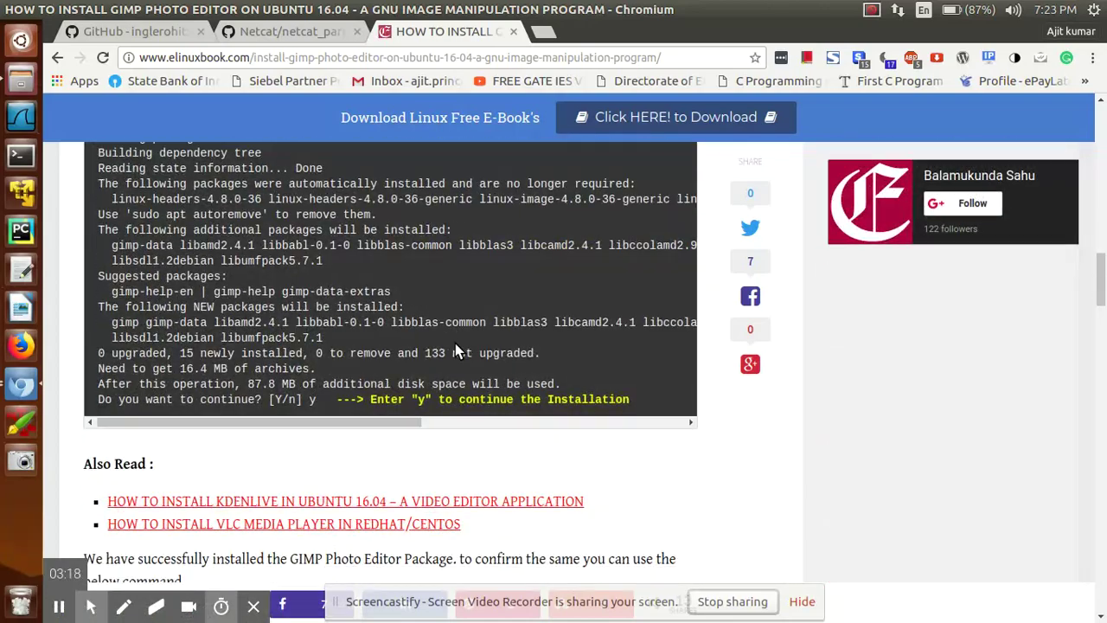
pyautogui.scroll(-2, 455, 346)
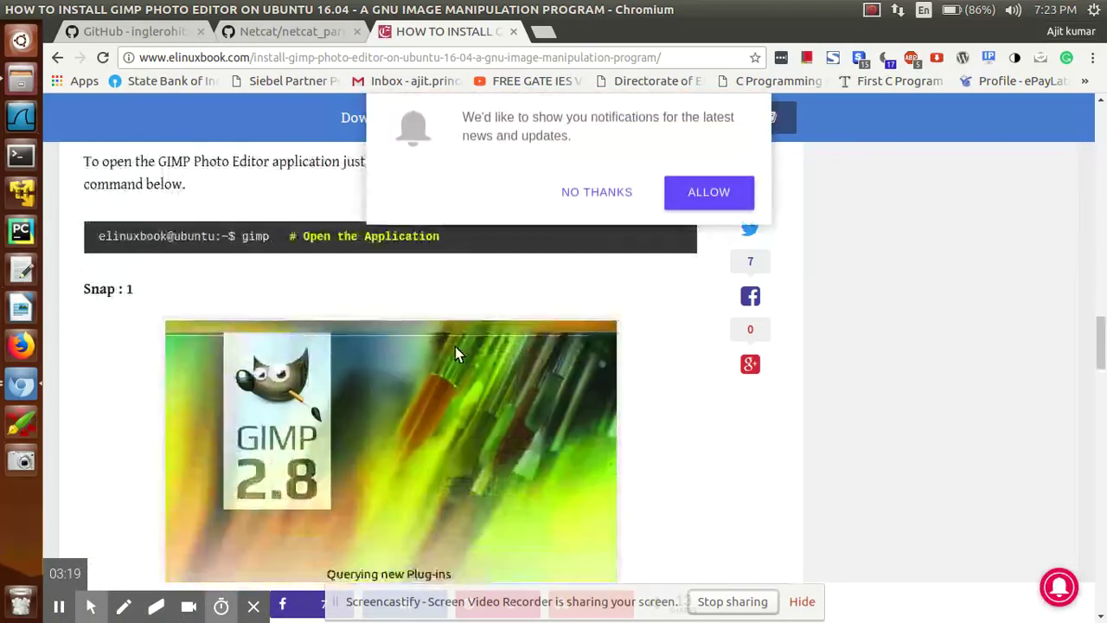
pyautogui.scroll(15, 455, 346)
pyautogui.click(595, 194)
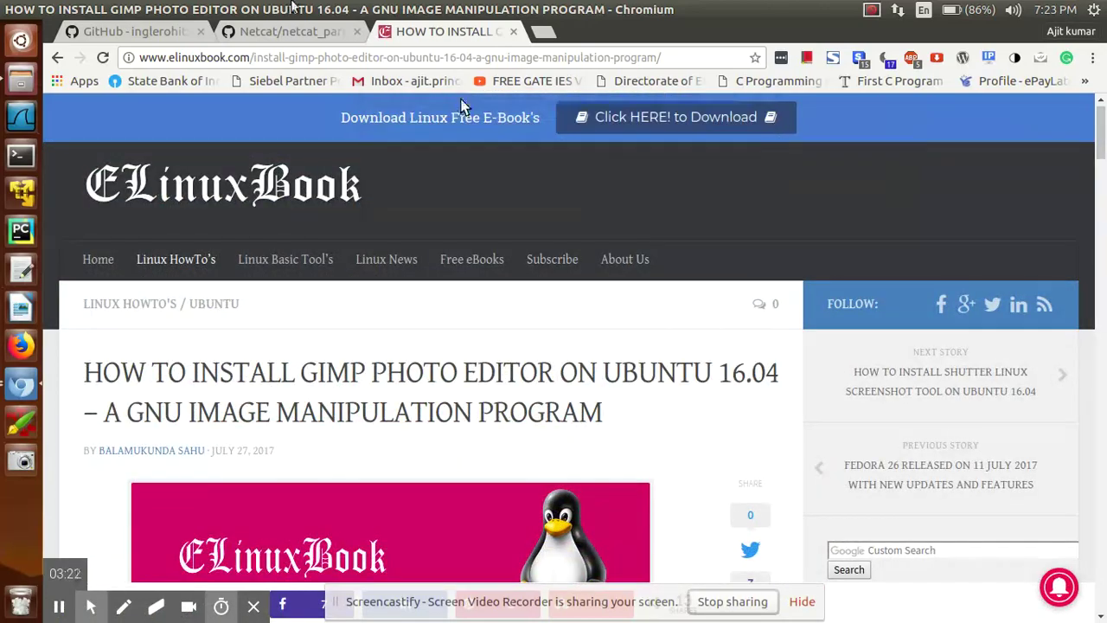
# - Return to Files, dismiss the application chooser, and reopen the ctf folder from the desktop
pyautogui.click(29, 9)
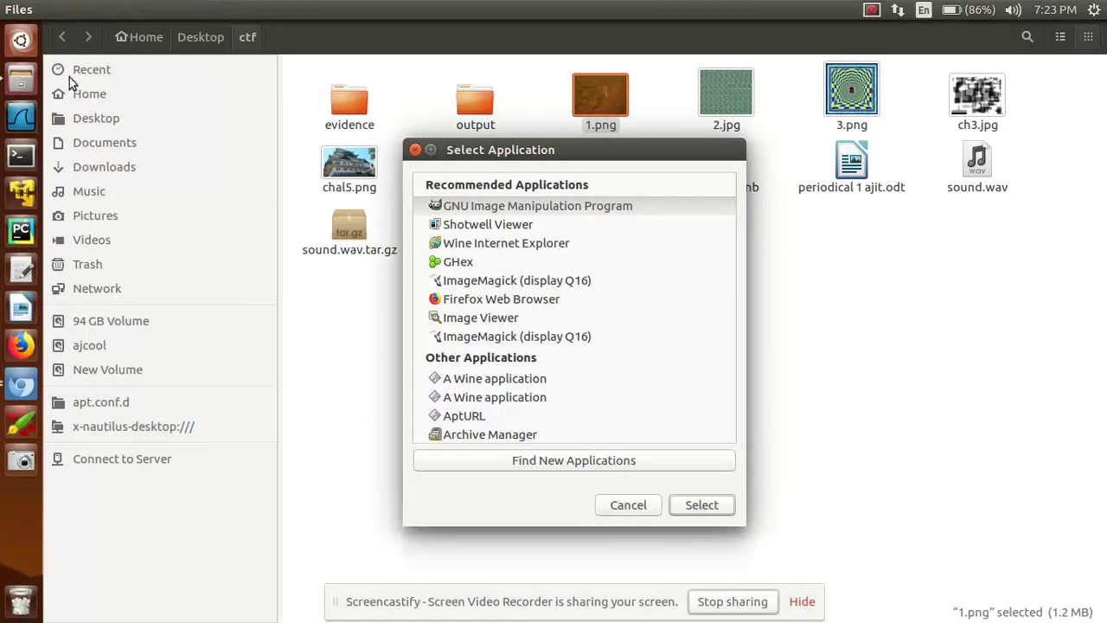
pyautogui.click(637, 505)
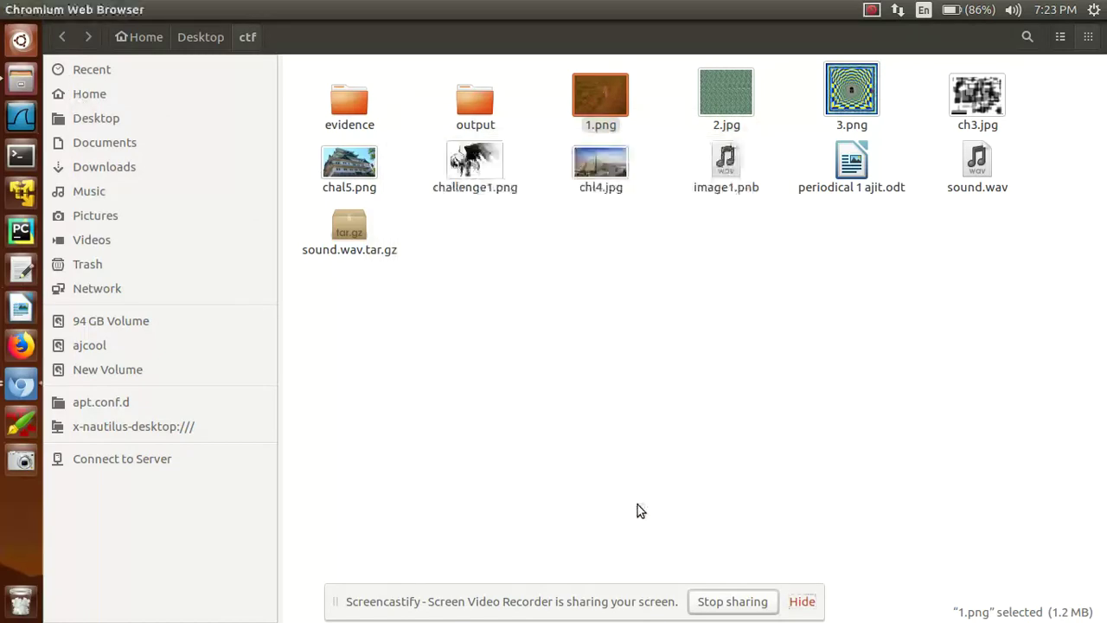
pyautogui.click(11, 10)
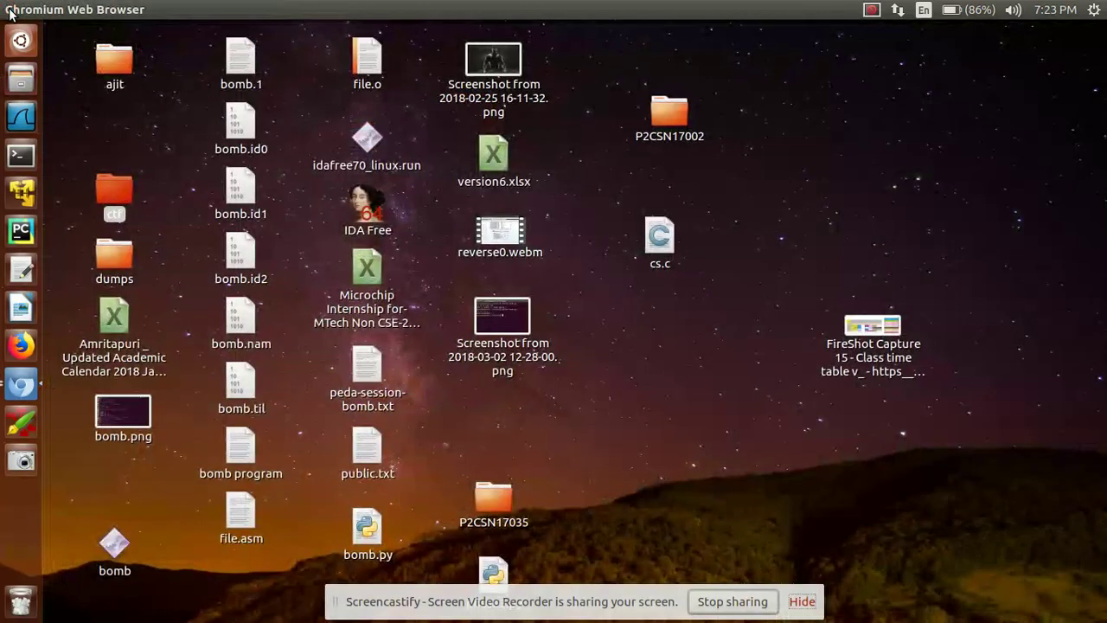
pyautogui.doubleClick(117, 195)
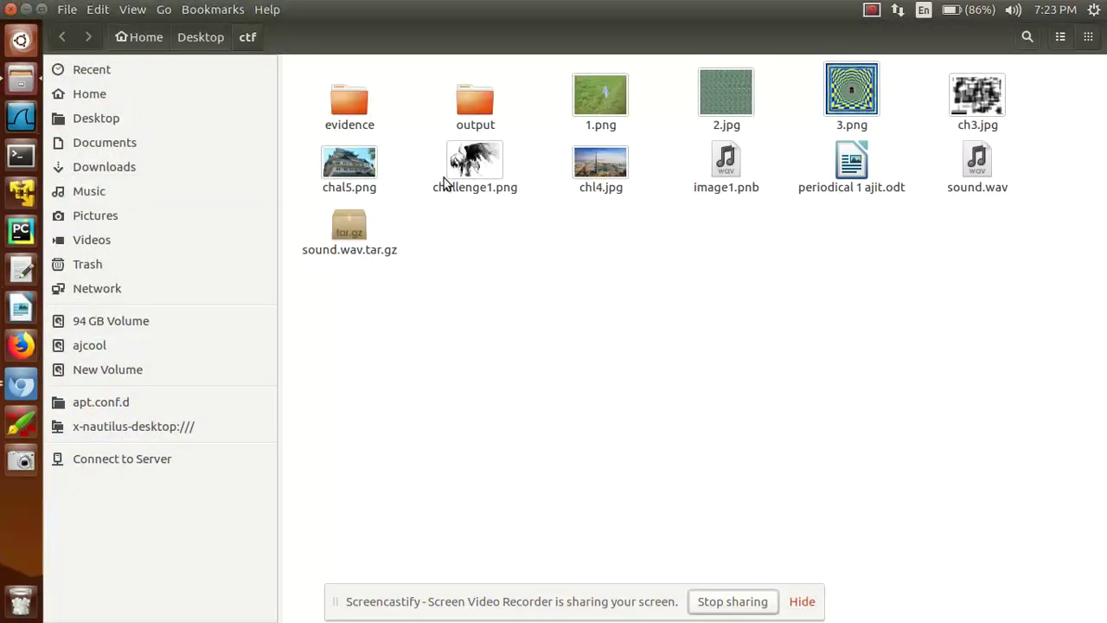
# - Preview 1.png, then open it with GNU Image Manipulation Program via Other Application
pyautogui.doubleClick(592, 100)
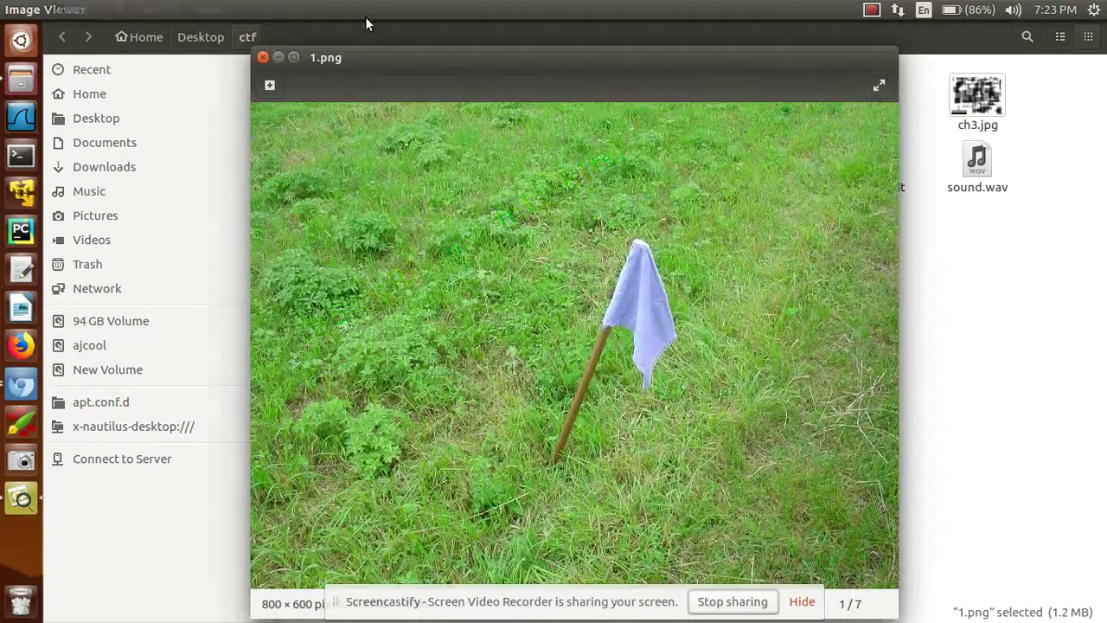
pyautogui.click(263, 54)
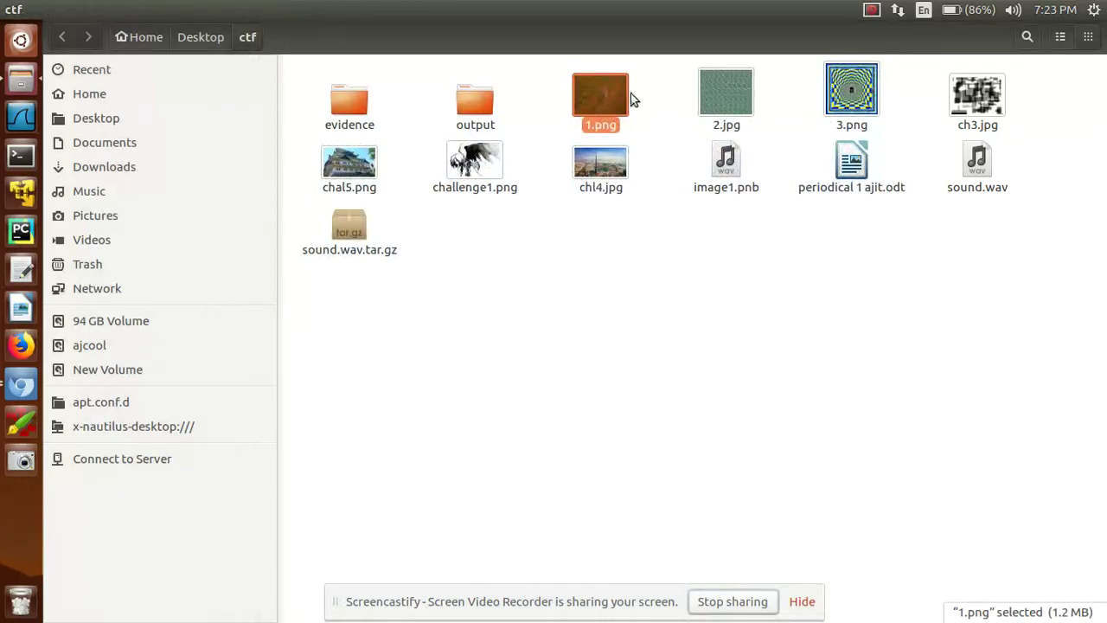
pyautogui.rightClick(607, 94)
pyautogui.moveTo(765, 129)
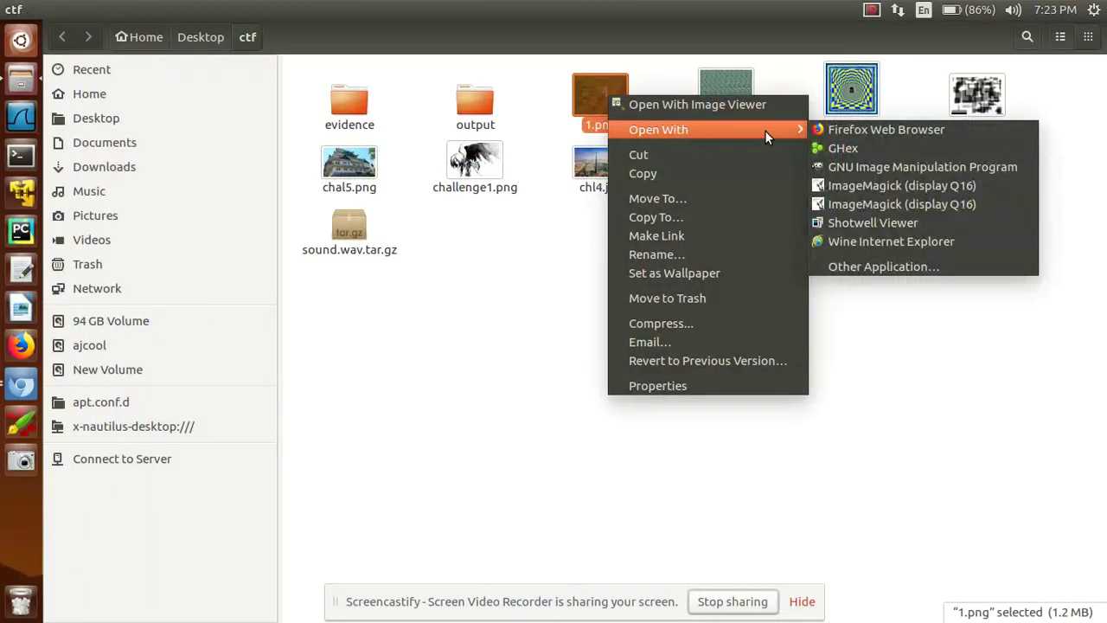
pyautogui.click(896, 266)
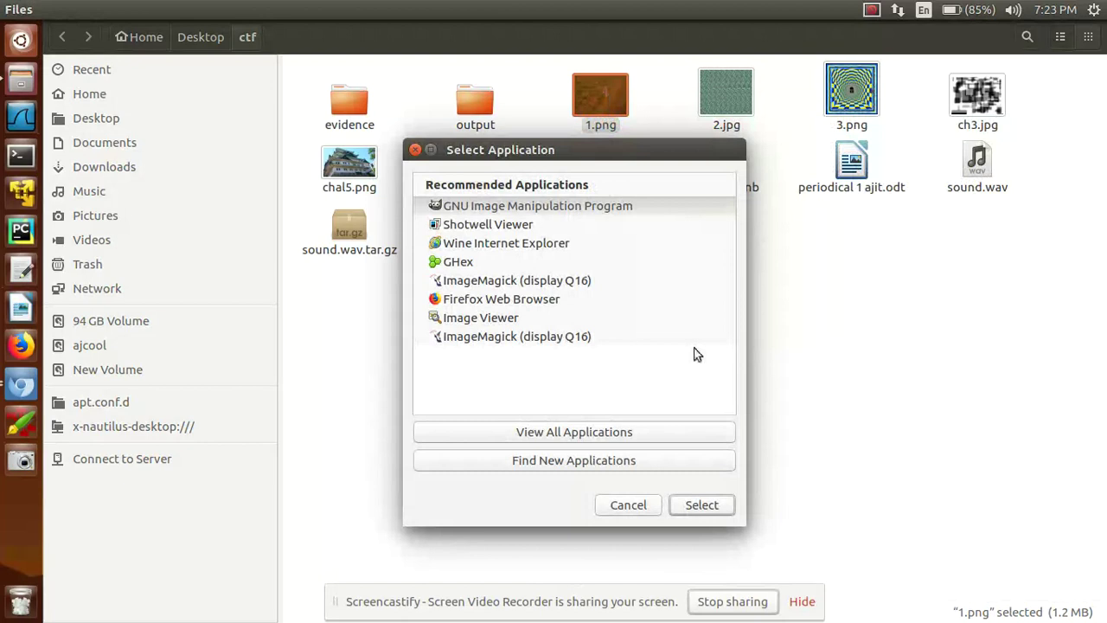
pyautogui.click(502, 207)
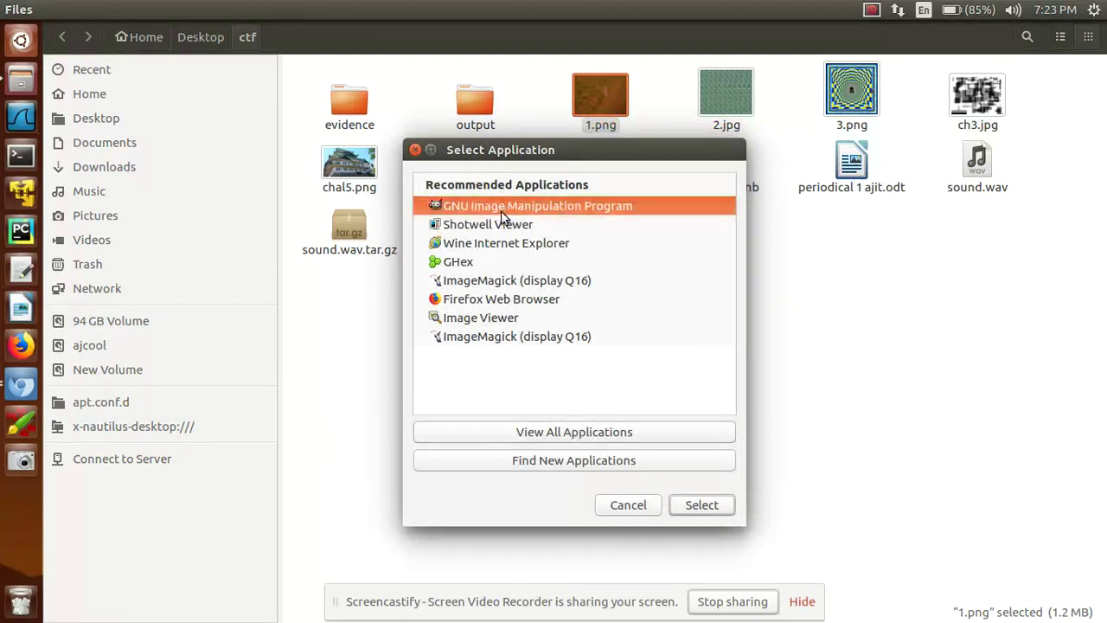
pyautogui.doubleClick(513, 214)
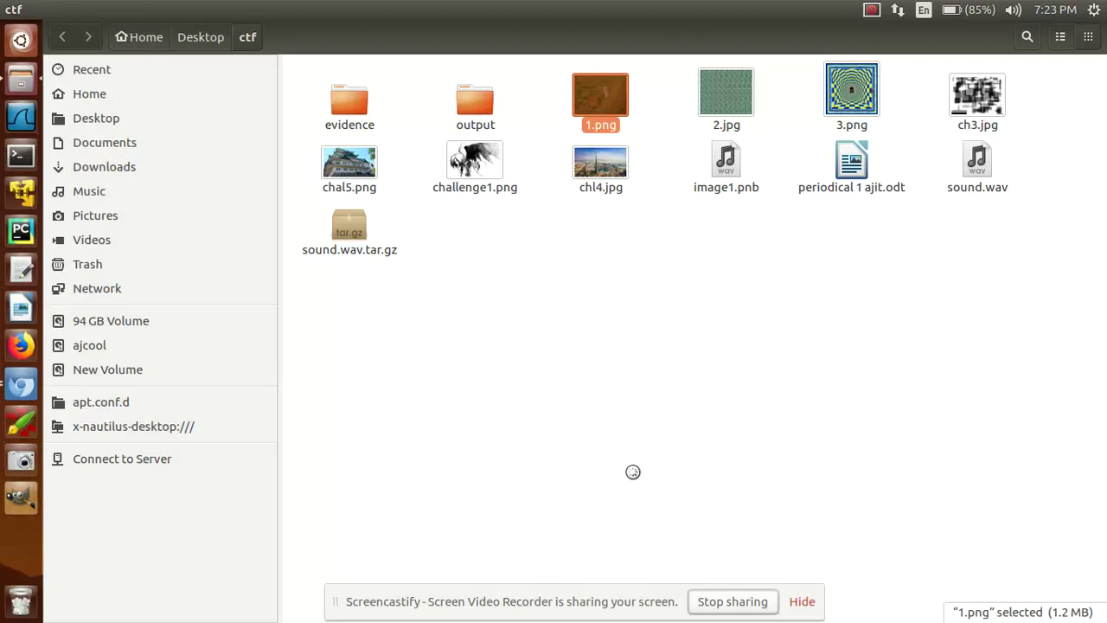
# - Let GIMP finish loading 1.png as an 800×600 grassy flag image
pyautogui.click(803, 602)
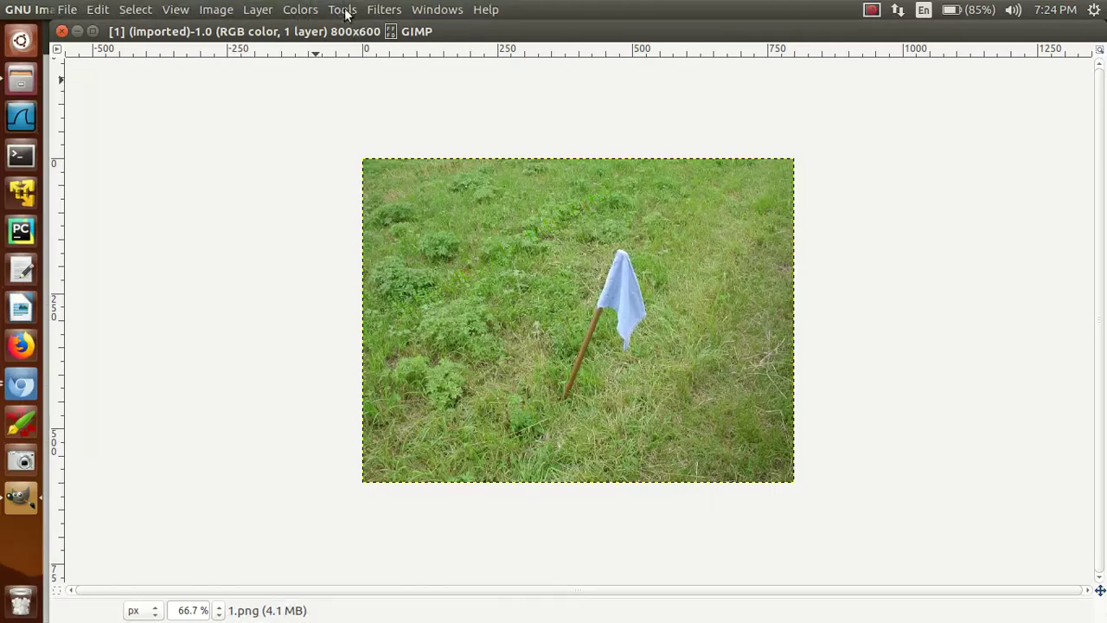
# - Try the Filters > Noise > Slur randomization setting, then cancel without applying
pyautogui.click(383, 12)
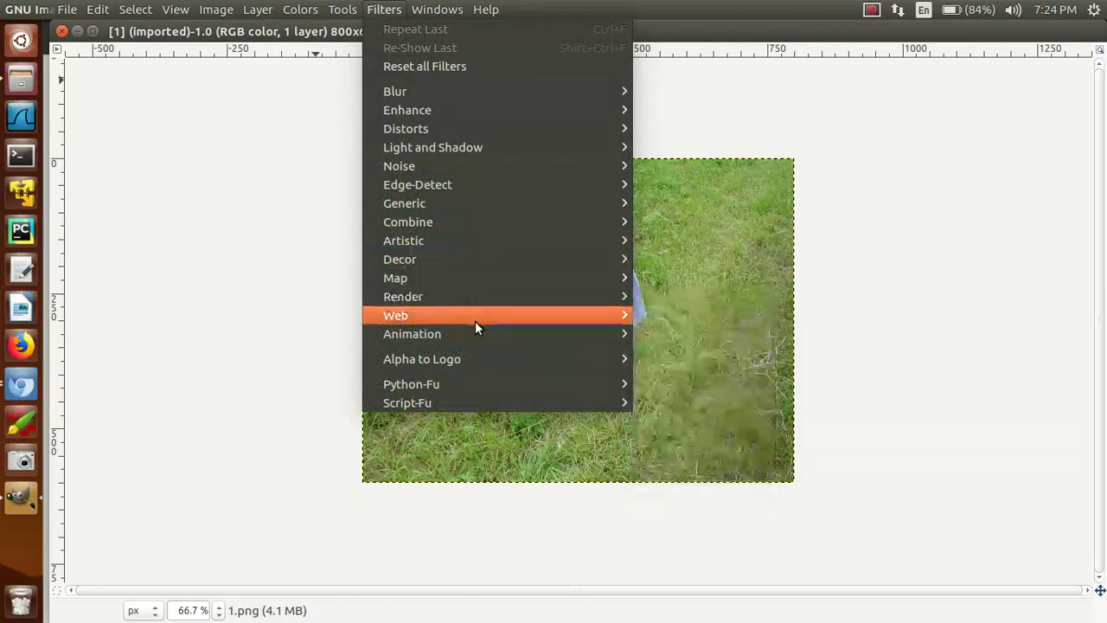
pyautogui.moveTo(481, 342)
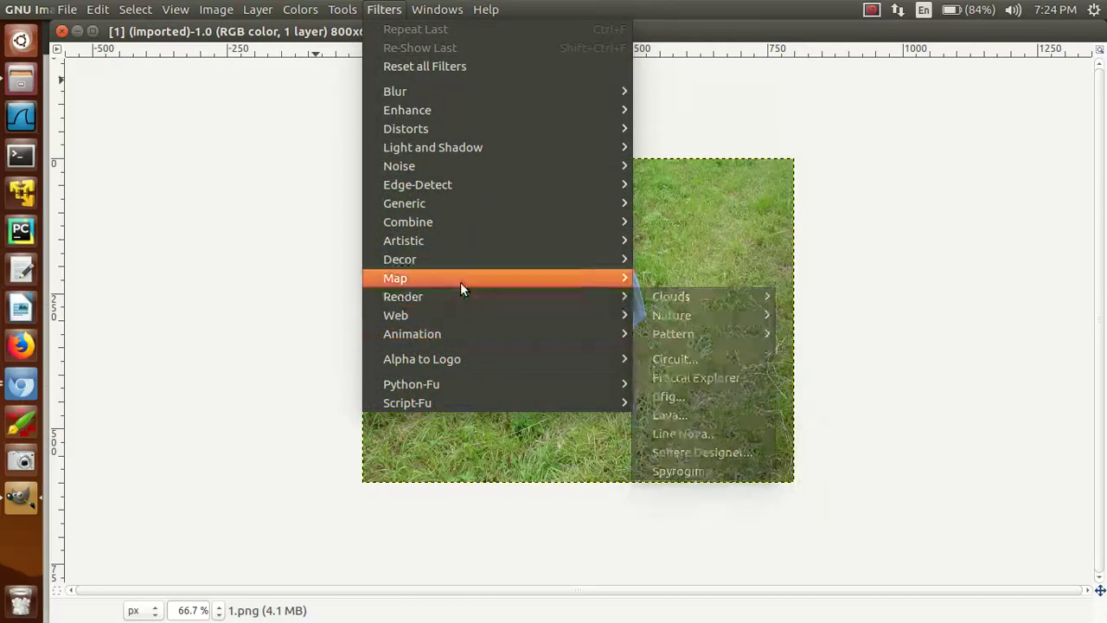
pyautogui.moveTo(450, 258)
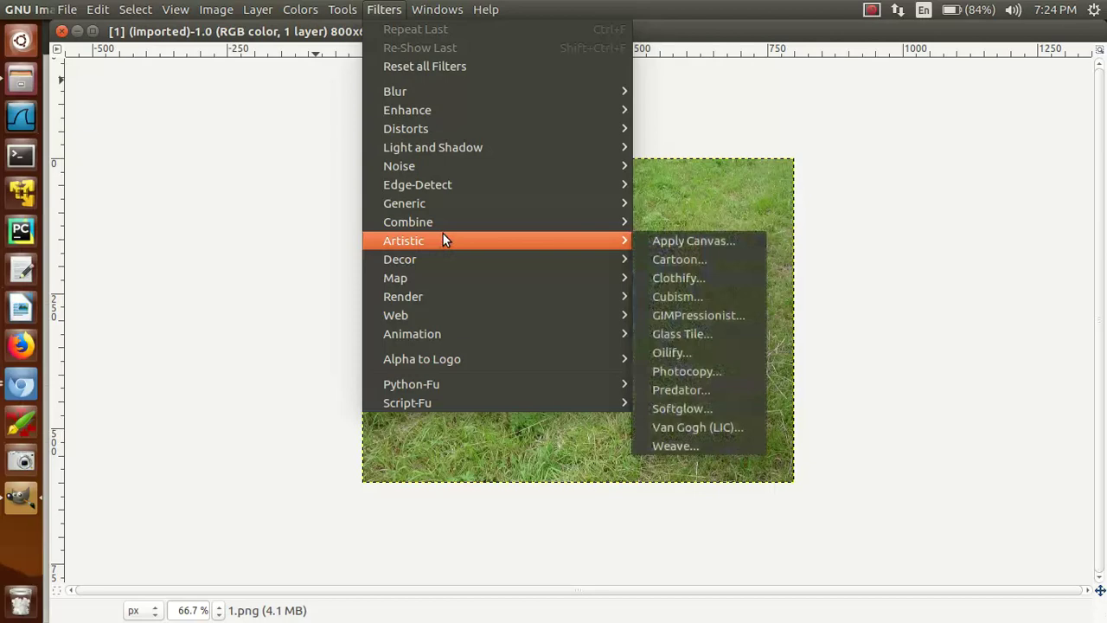
pyautogui.moveTo(424, 169)
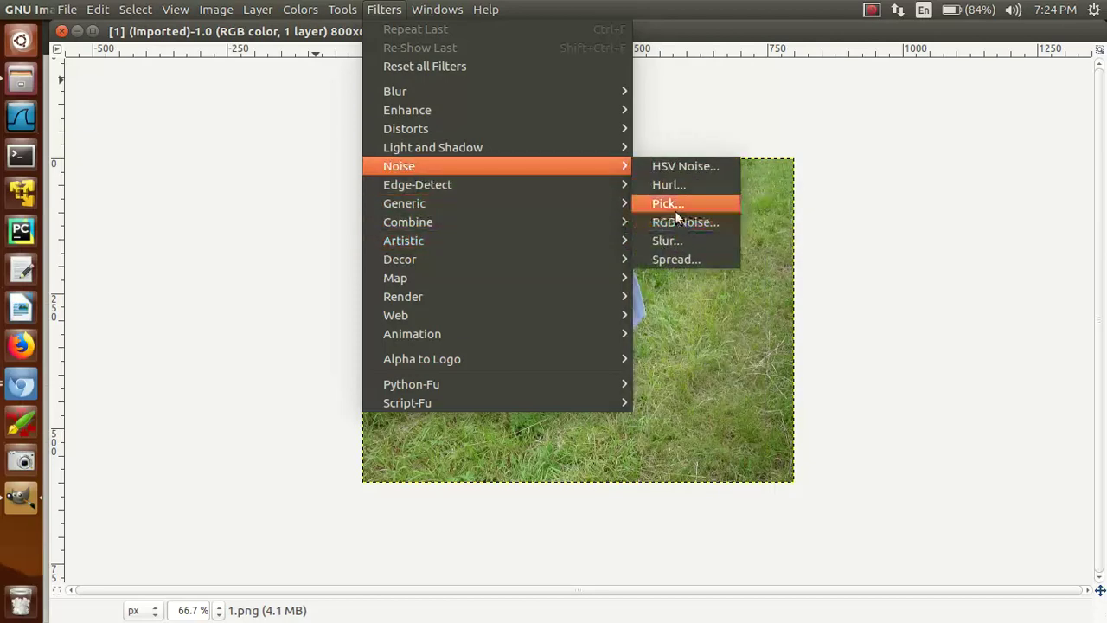
pyautogui.click(688, 240)
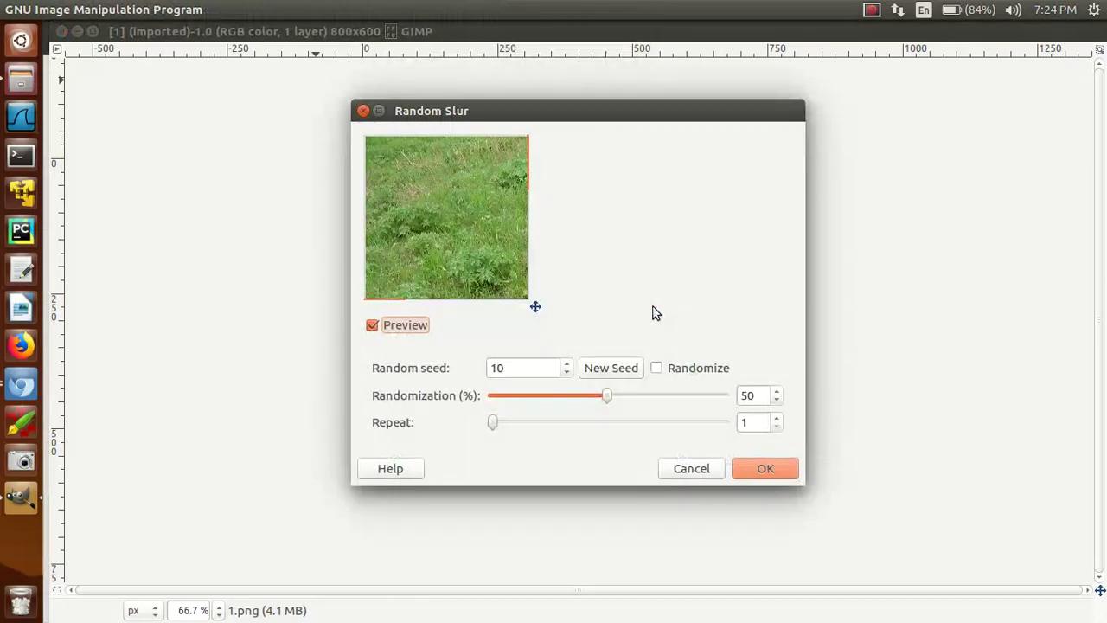
pyautogui.moveTo(606, 398); pyautogui.dragTo(636, 394)
pyautogui.click(692, 468)
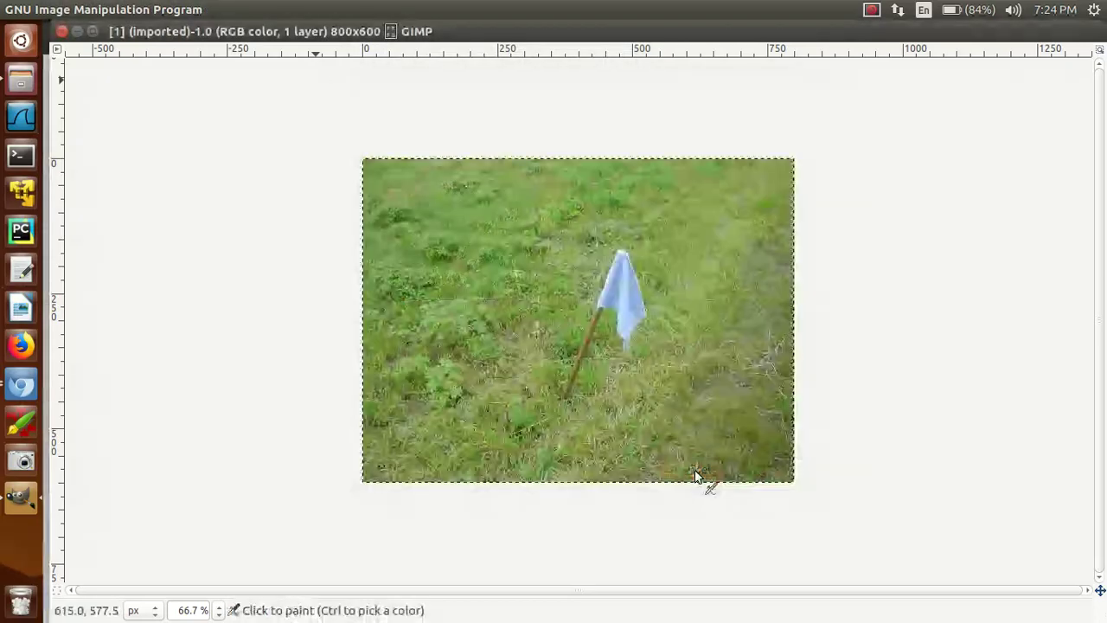
# - Apply the automatic colour enhancement from Colors > Auto to the photo
pyautogui.click(303, 9)
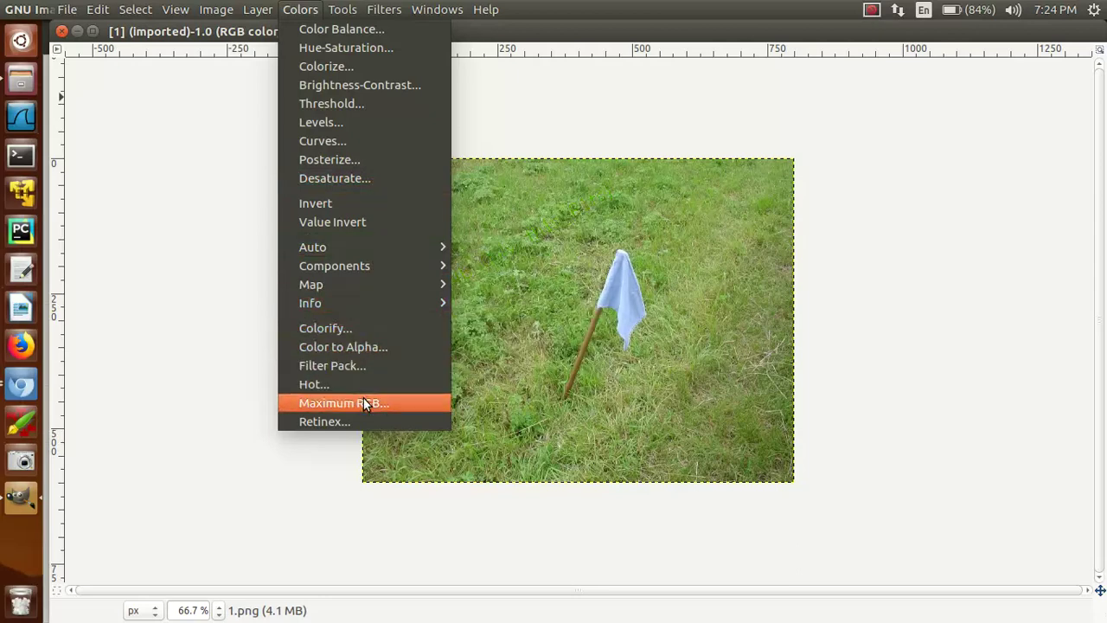
pyautogui.moveTo(352, 286)
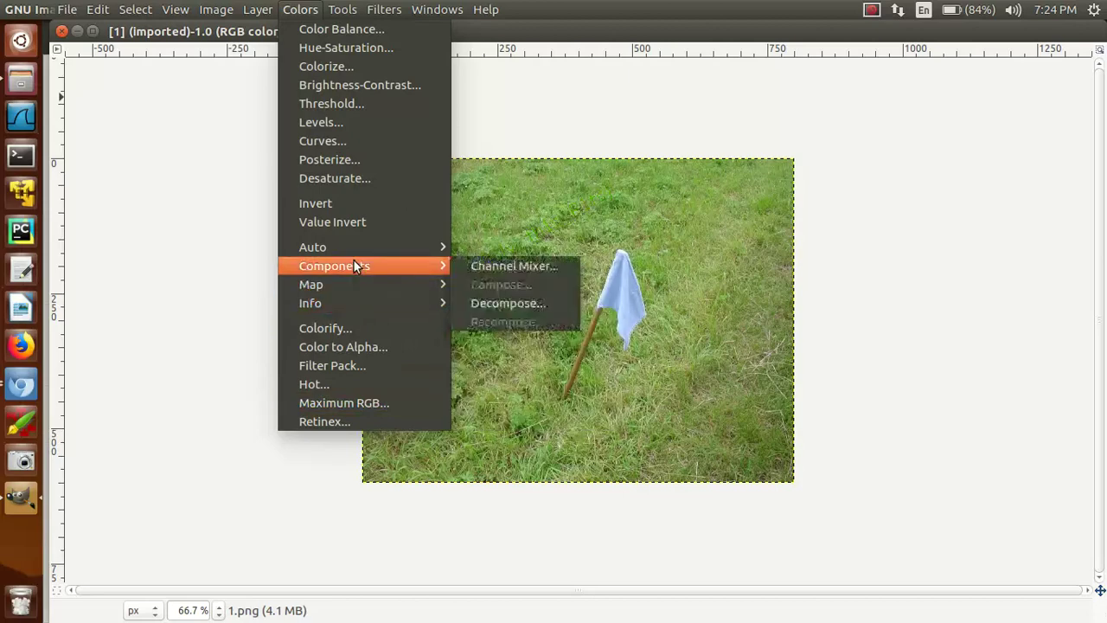
pyautogui.moveTo(352, 246)
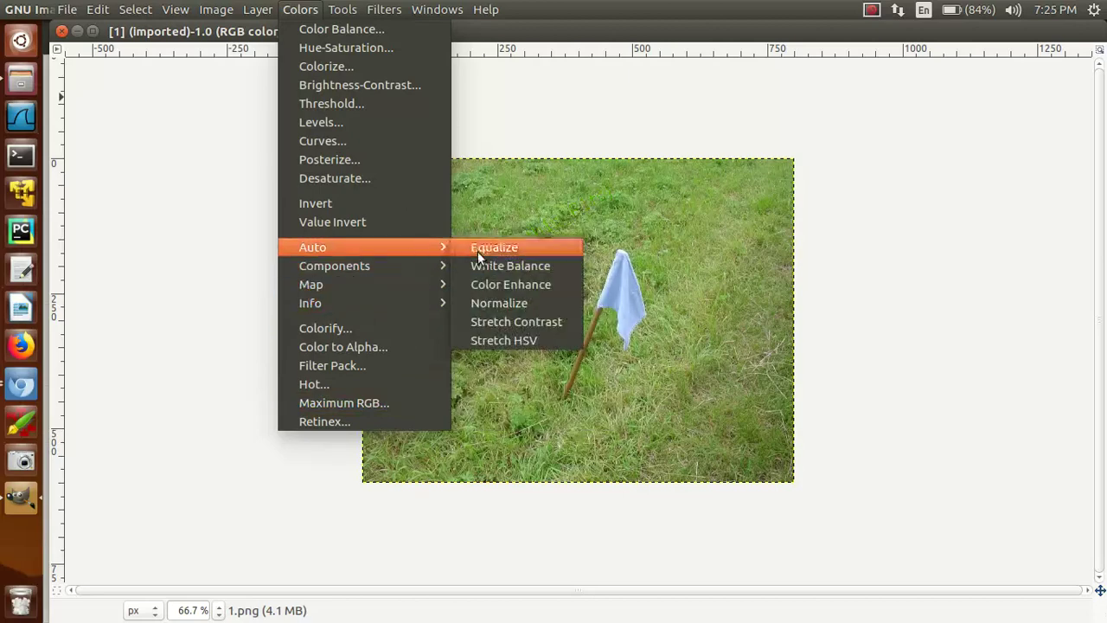
pyautogui.click(511, 285)
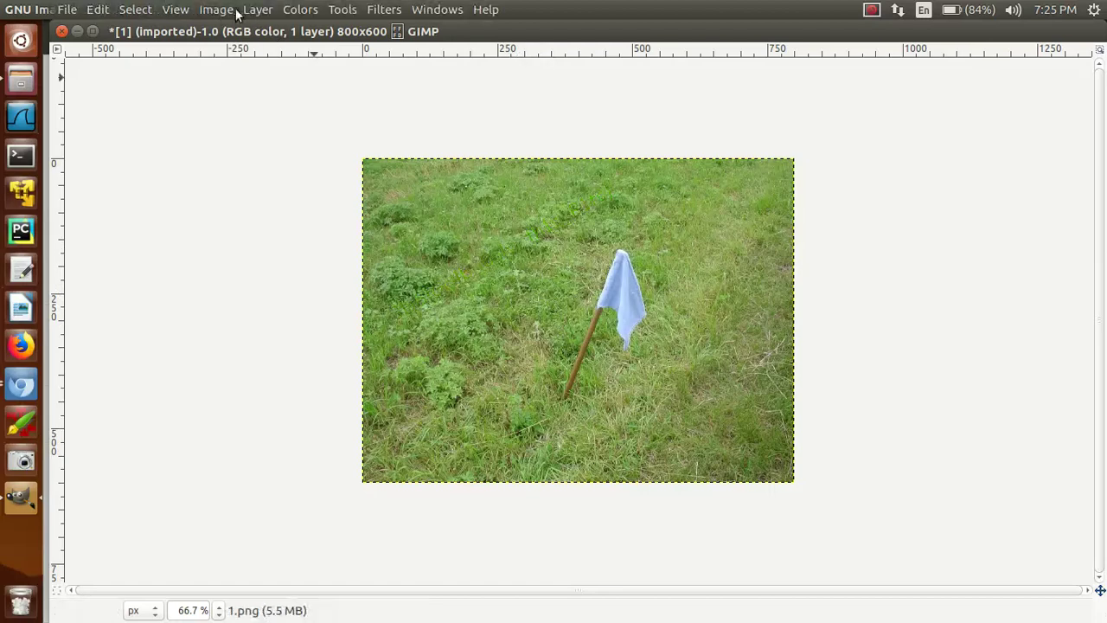
# - Open the Brightness-Contrast adjustment and lower the brightness
pyautogui.click(342, 9)
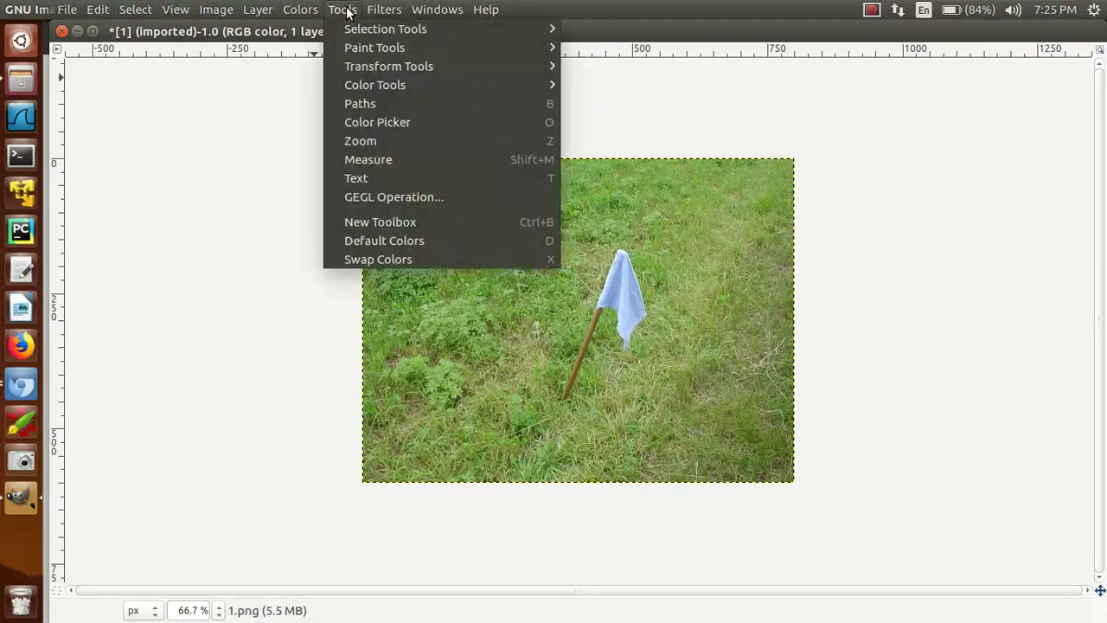
pyautogui.moveTo(397, 49)
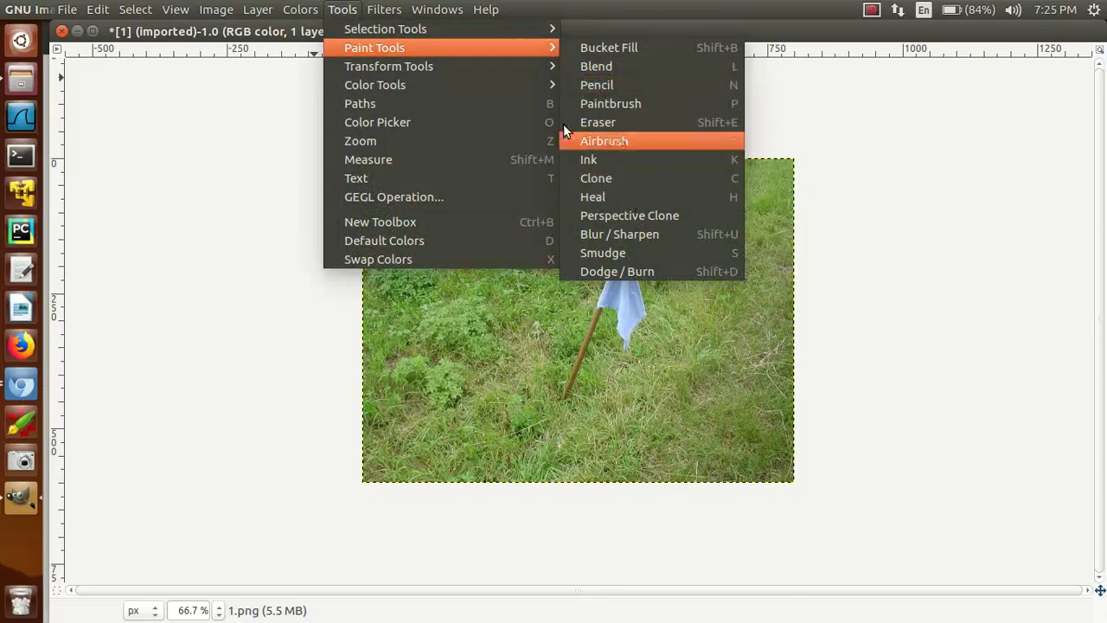
pyautogui.moveTo(441, 83)
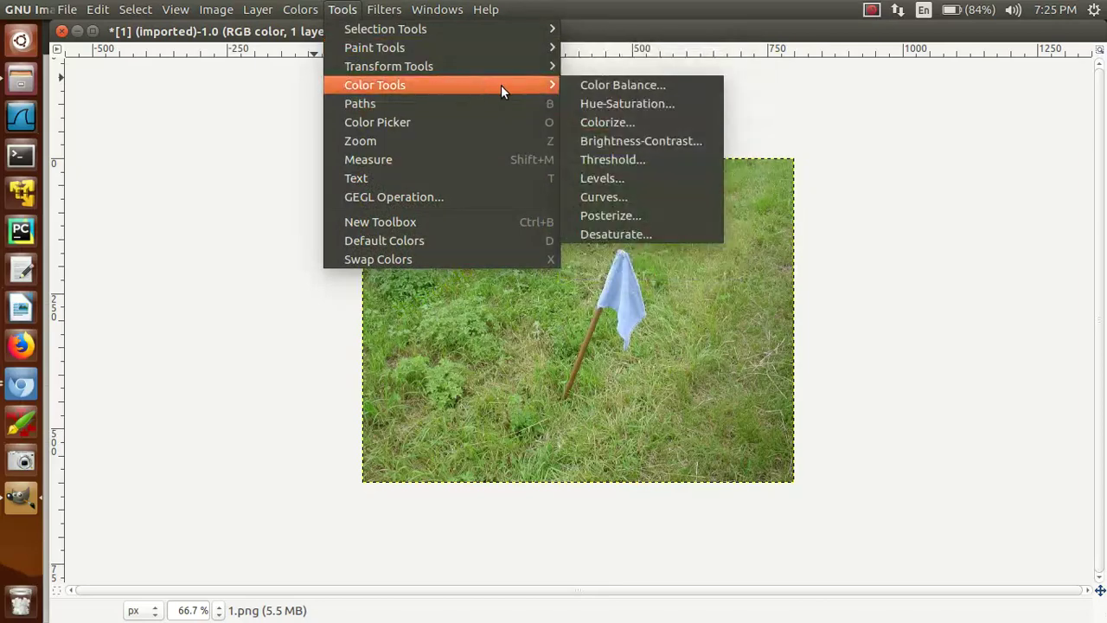
pyautogui.click(637, 142)
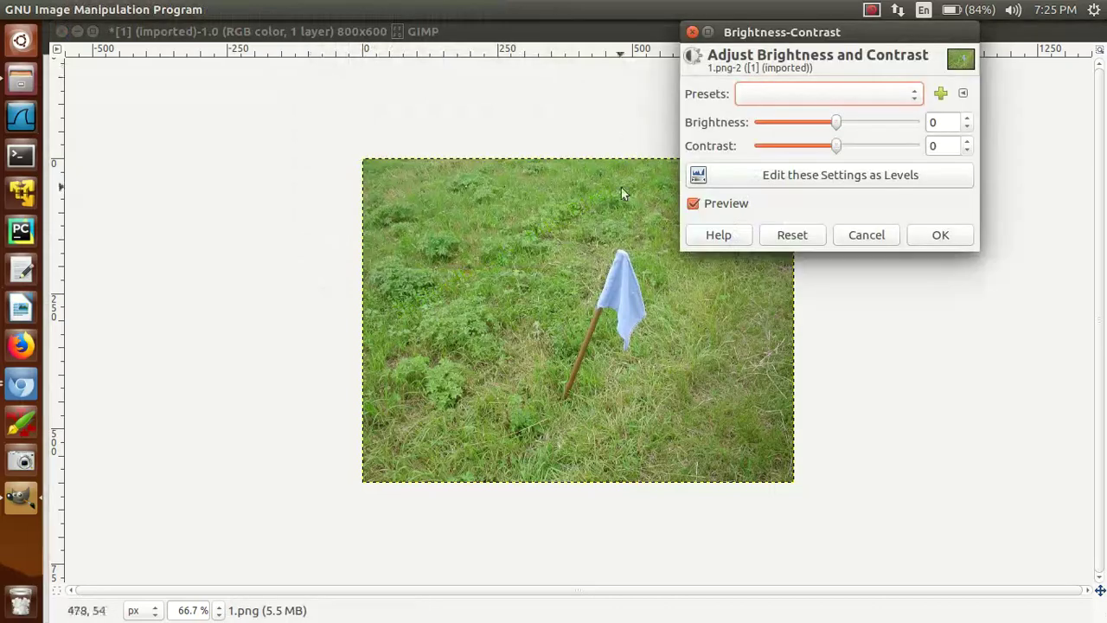
pyautogui.moveTo(837, 123); pyautogui.dragTo(778, 123)
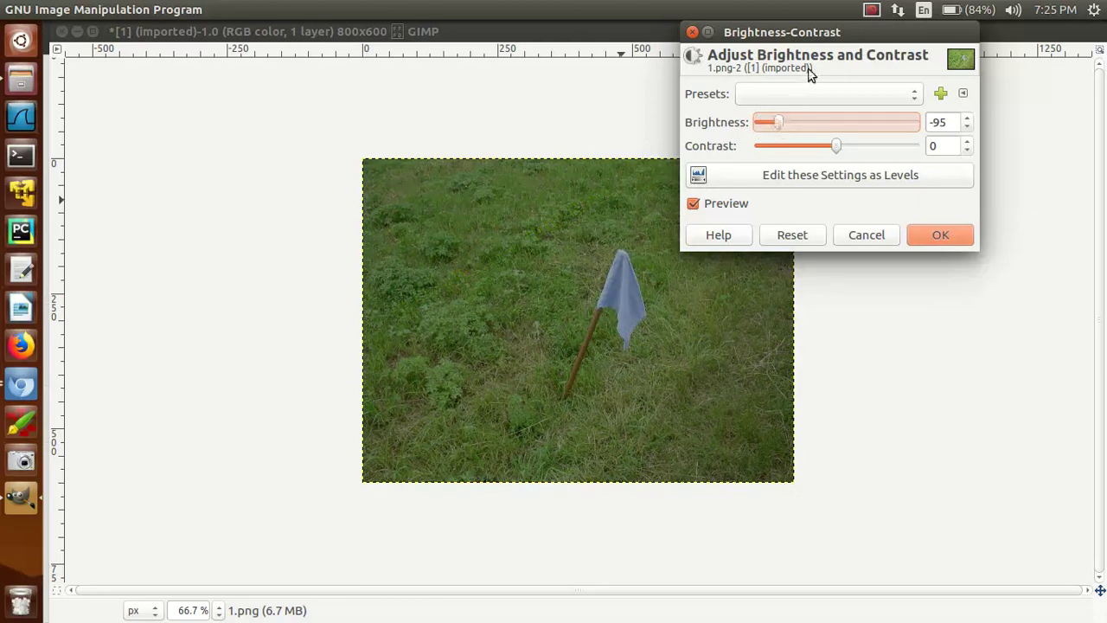
# - Move the dialog aside and tune contrast to 127 and brightness to -115
pyautogui.moveTo(832, 40); pyautogui.dragTo(930, 71)
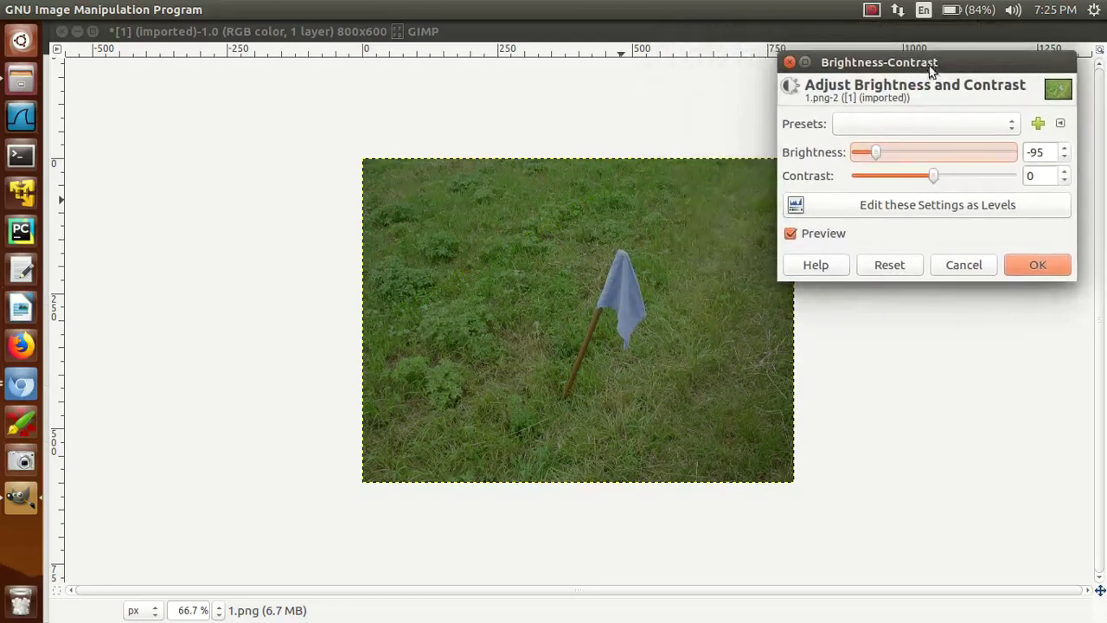
pyautogui.moveTo(934, 179); pyautogui.dragTo(980, 204)
pyautogui.moveTo(877, 153); pyautogui.dragTo(917, 160)
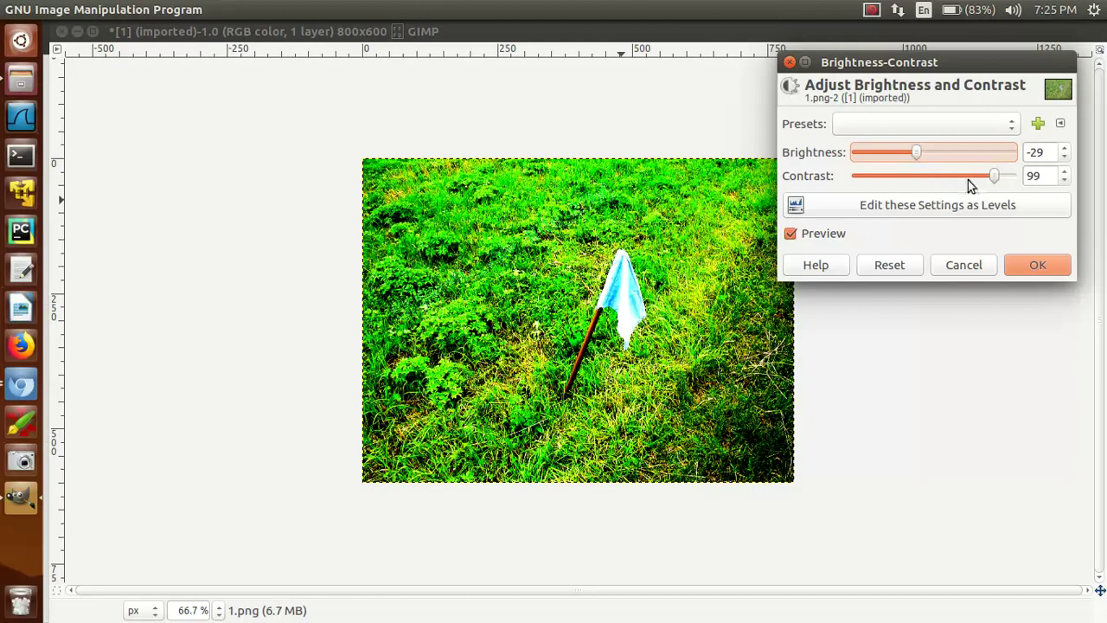
pyautogui.moveTo(994, 176); pyautogui.dragTo(1022, 190)
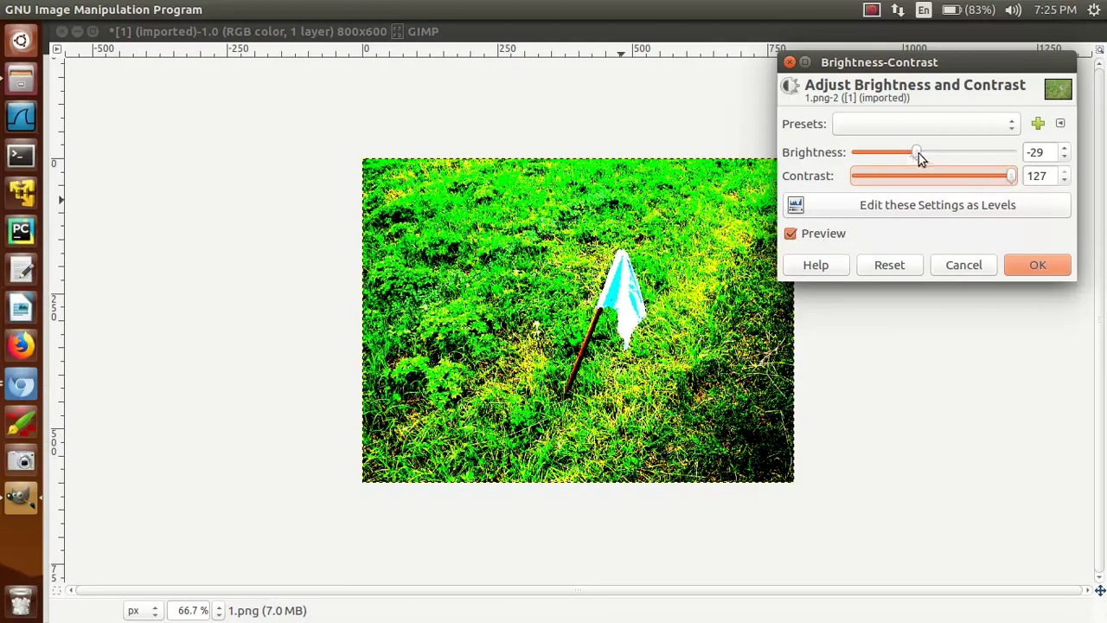
pyautogui.moveTo(919, 157); pyautogui.dragTo(994, 157)
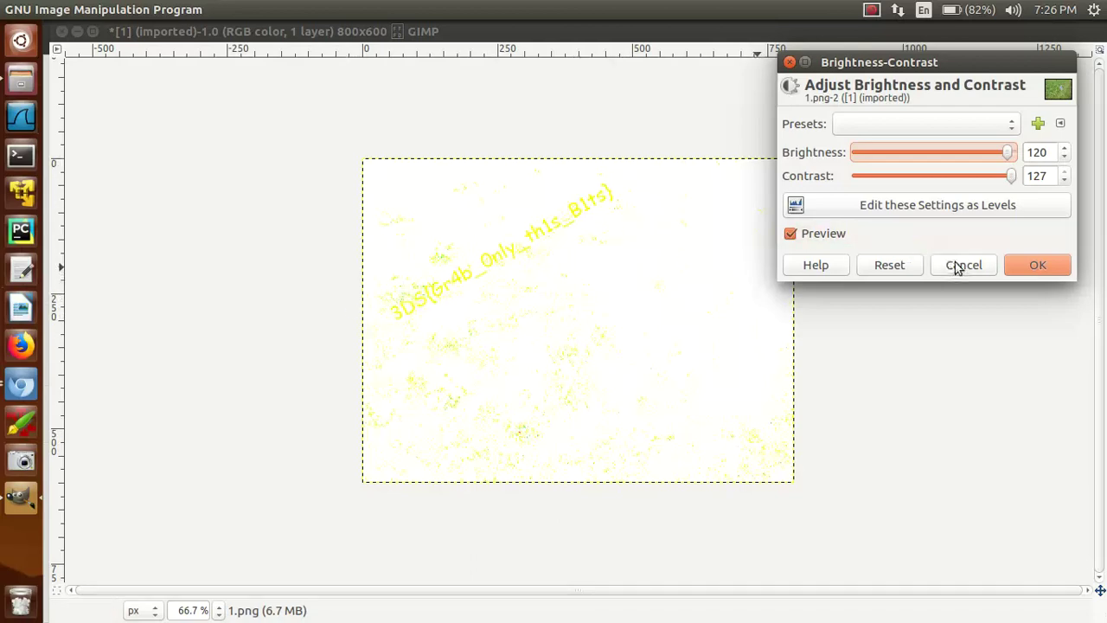
# - Apply brightness 120, close the image with Discard Changes, and quit GIMP
pyautogui.click(1021, 264)
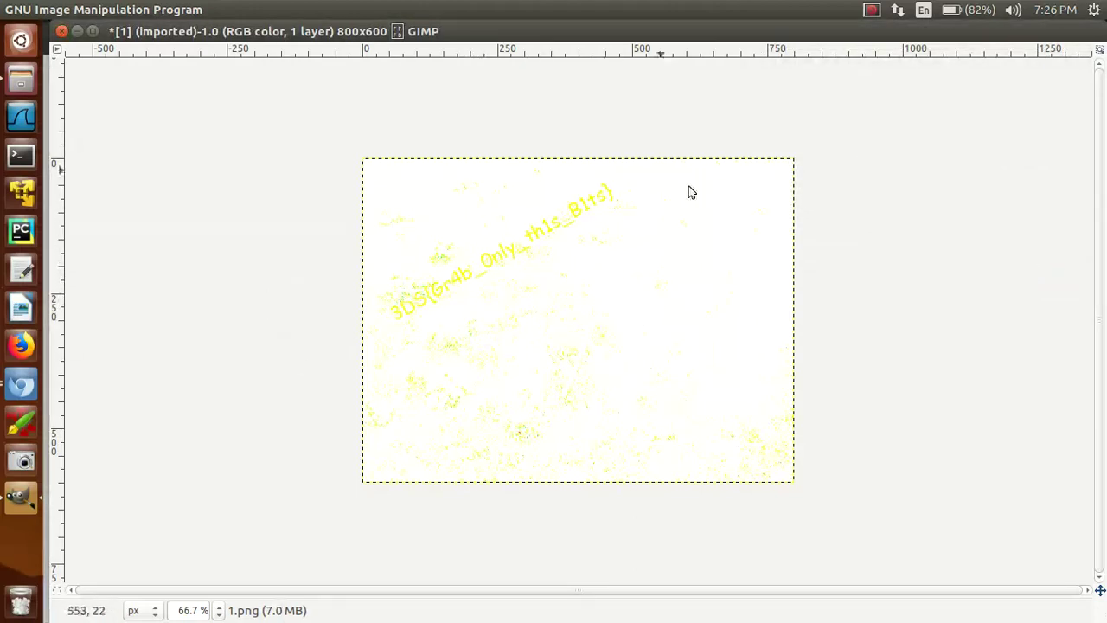
pyautogui.click(60, 32)
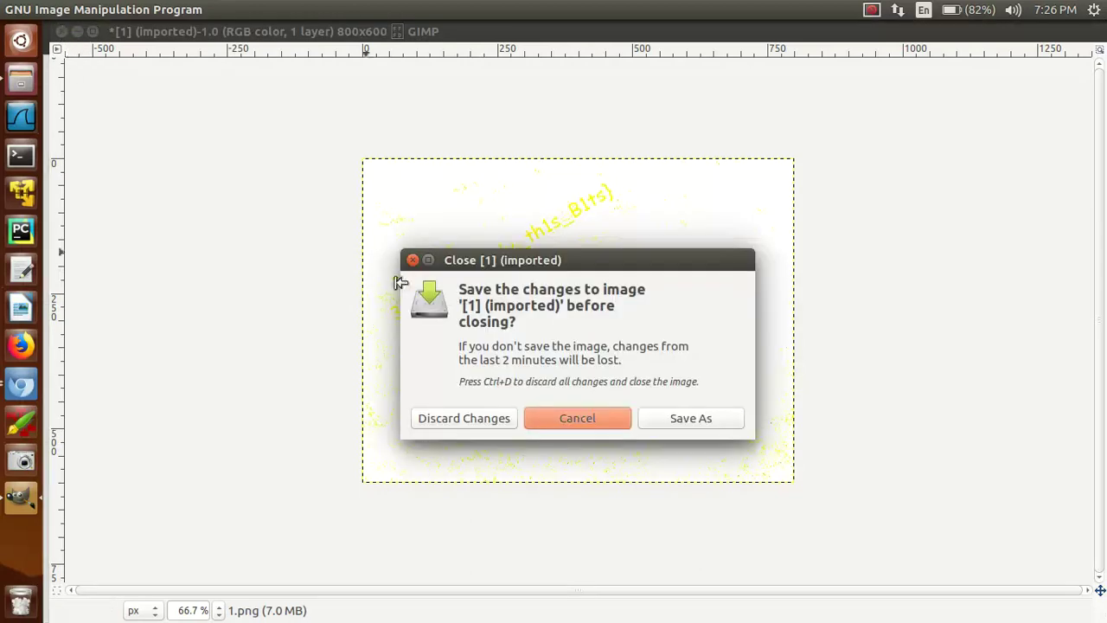
pyautogui.click(470, 418)
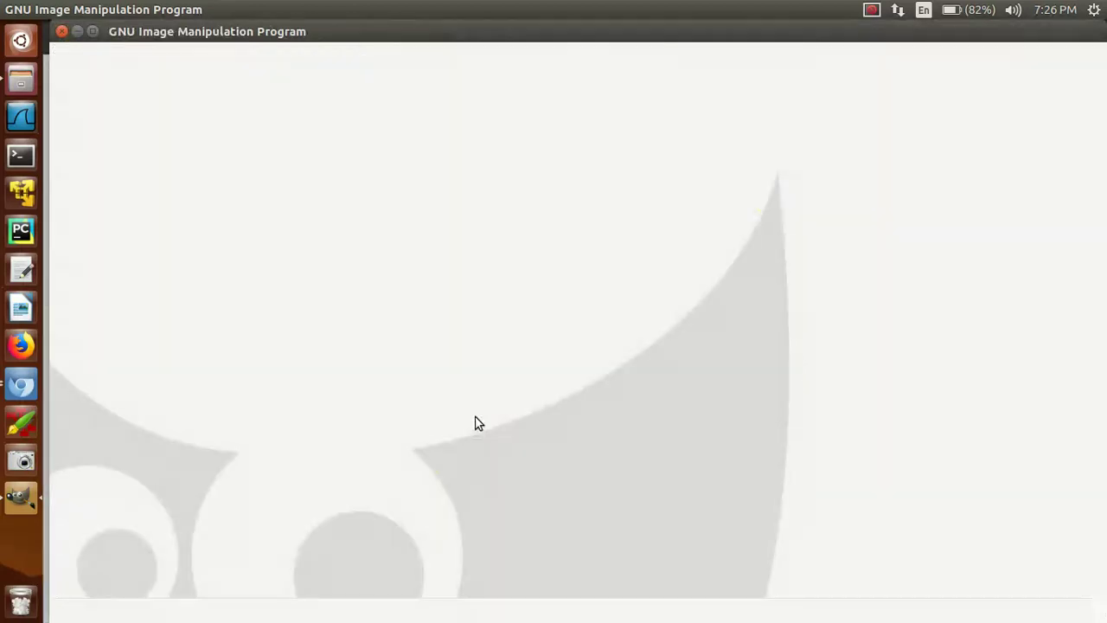
pyautogui.click(61, 29)
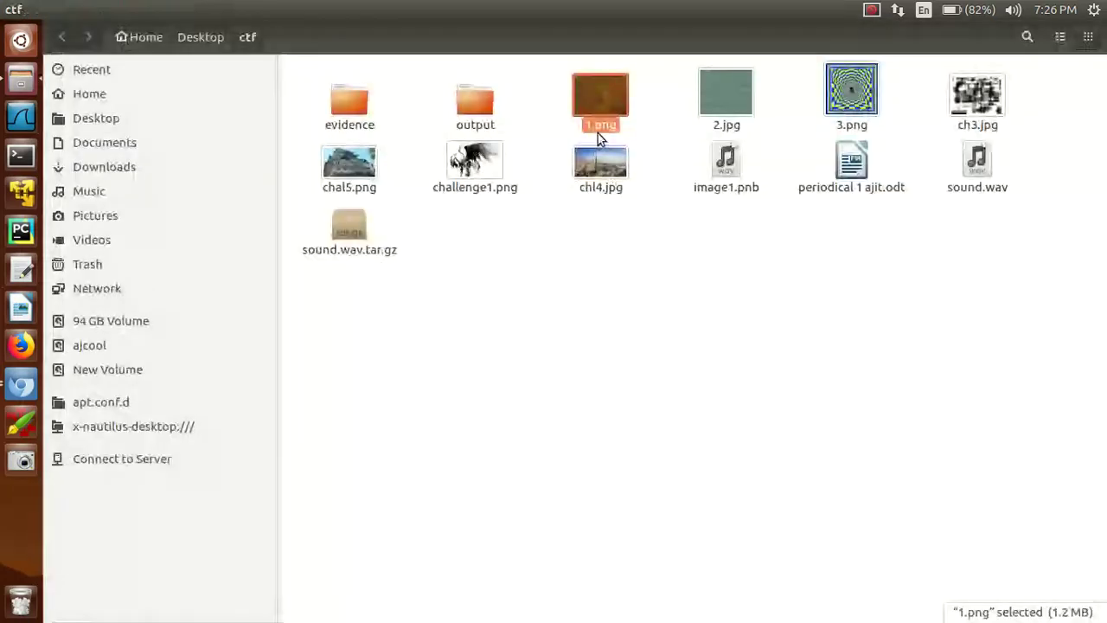
# - Reopen 1.png in GNU Image Manipulation Program through Open With > Other Application
pyautogui.rightClick(602, 100)
pyautogui.moveTo(637, 141)
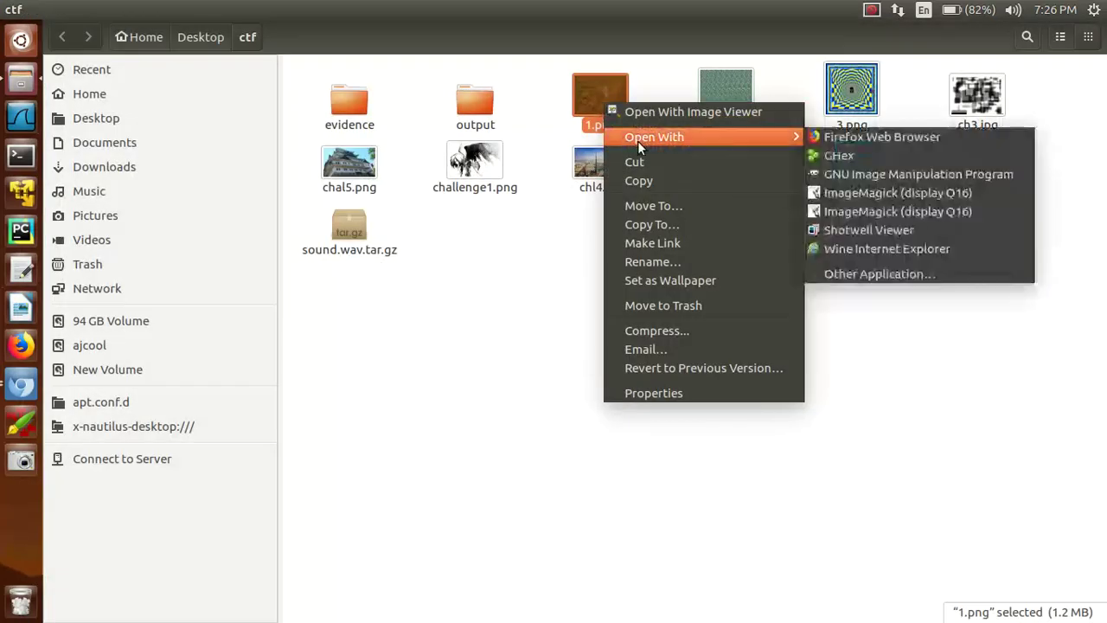
pyautogui.click(884, 274)
pyautogui.click(494, 207)
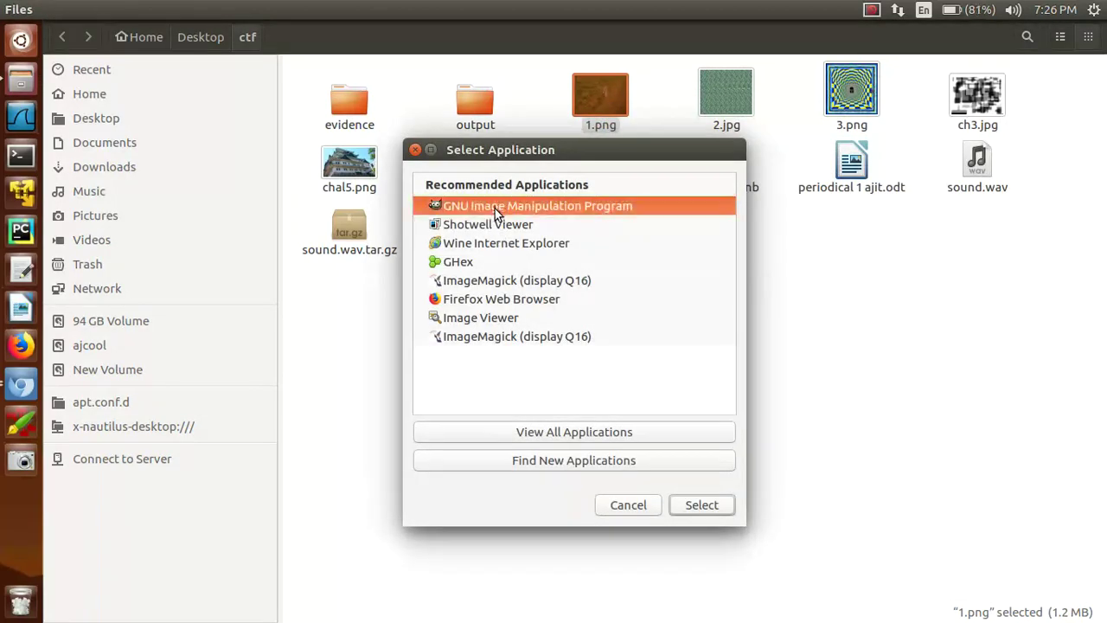
pyautogui.doubleClick(495, 209)
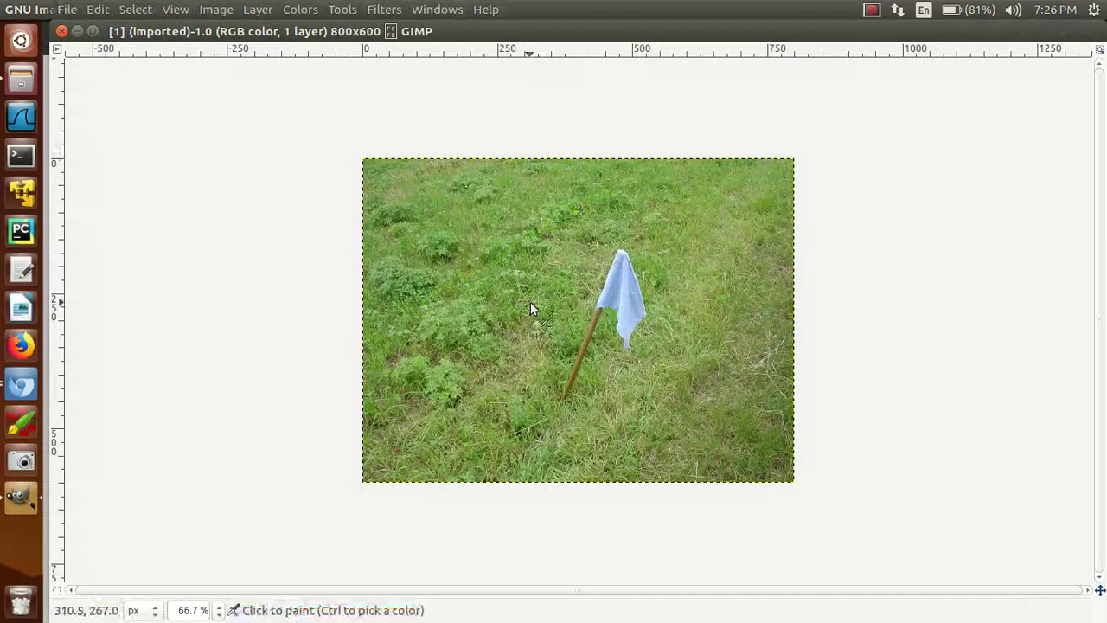
# - Apply Brightness-Contrast with brightness 127 and contrast 124 to whiten the photo and reveal the yellow text
pyautogui.click(342, 10)
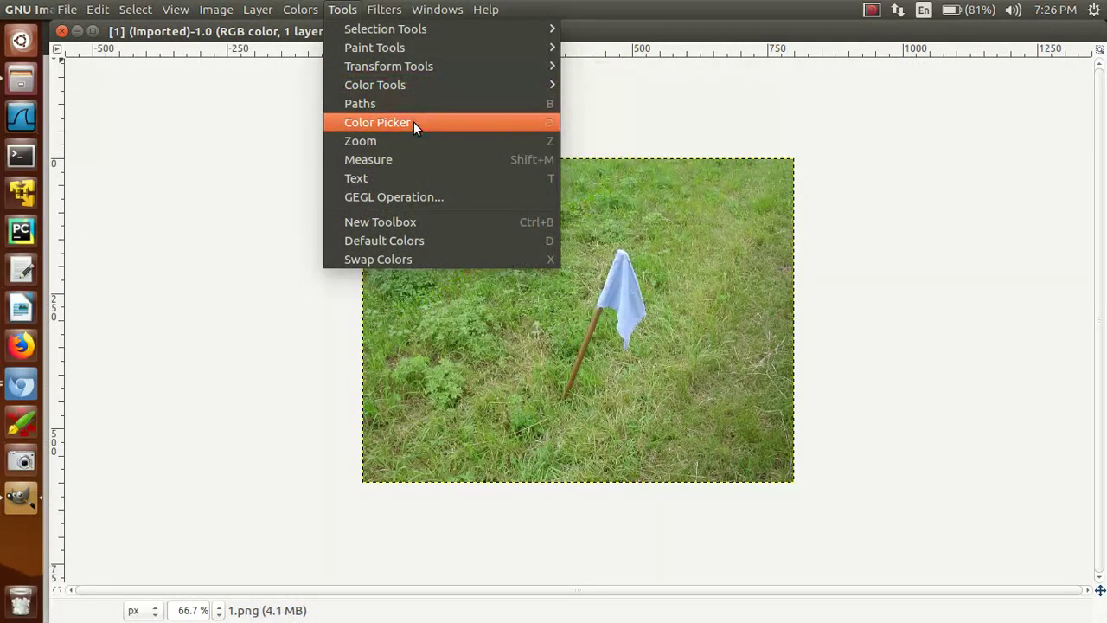
pyautogui.moveTo(550, 83)
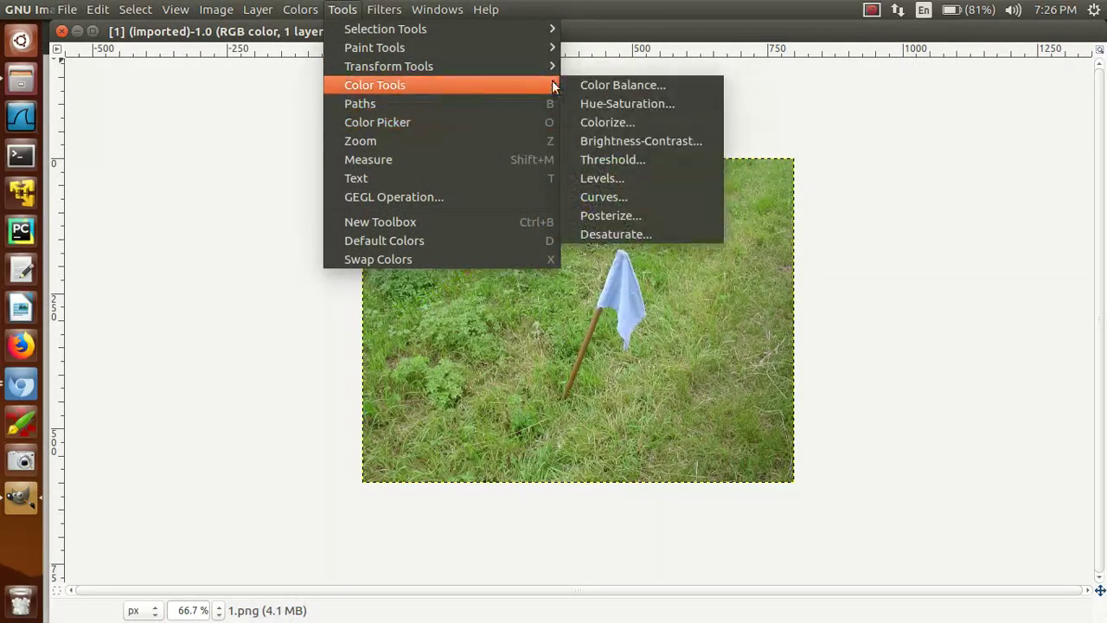
pyautogui.click(652, 138)
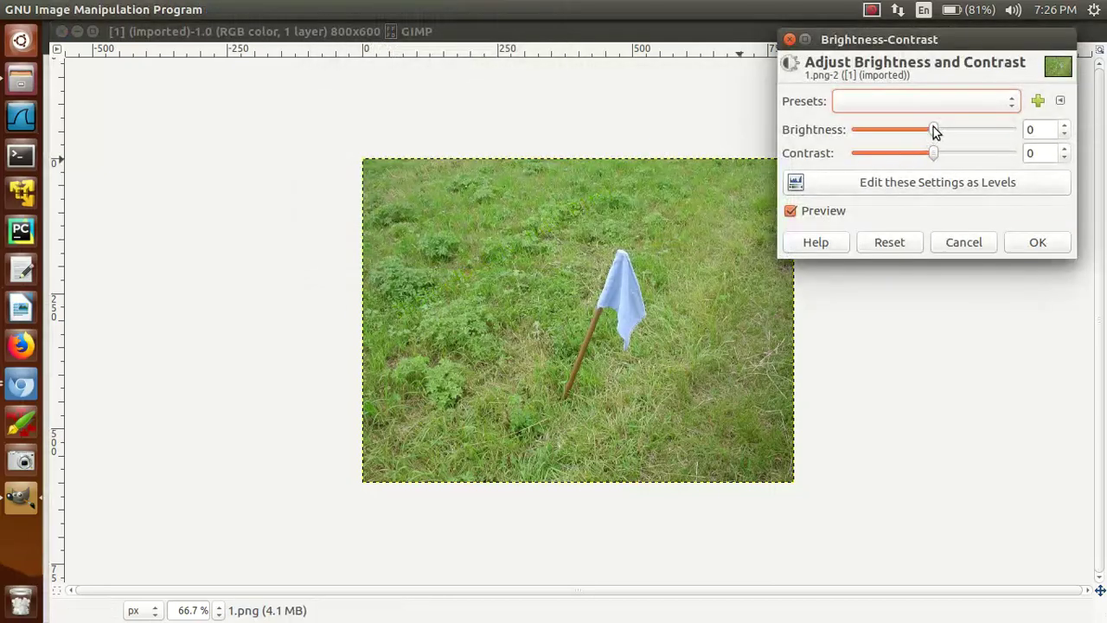
pyautogui.moveTo(933, 127); pyautogui.dragTo(1013, 166)
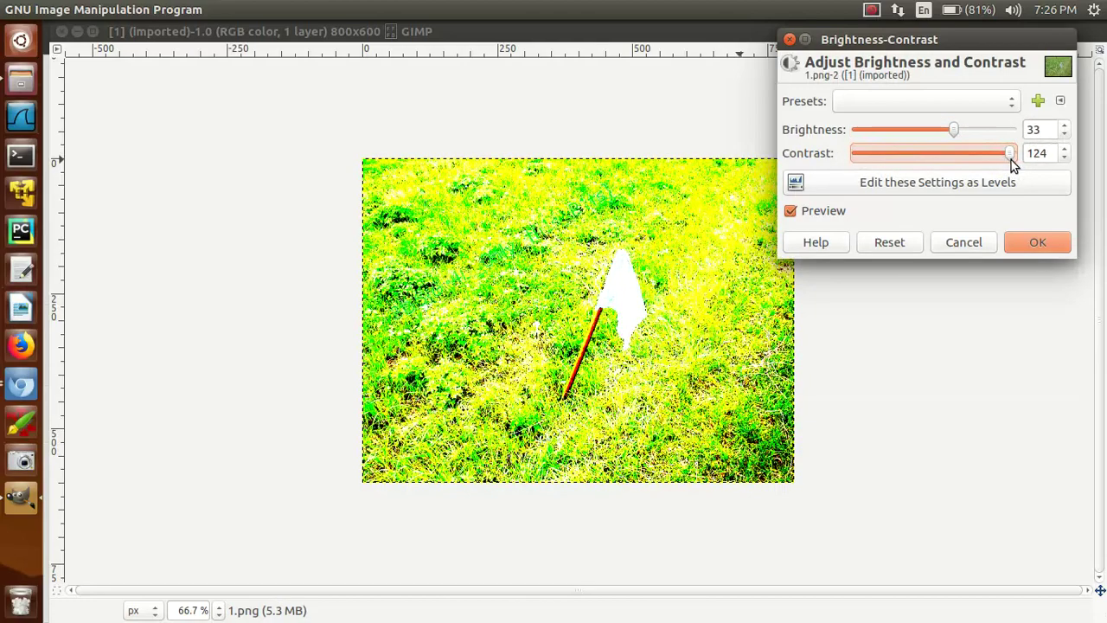
pyautogui.moveTo(954, 129); pyautogui.dragTo(1017, 129)
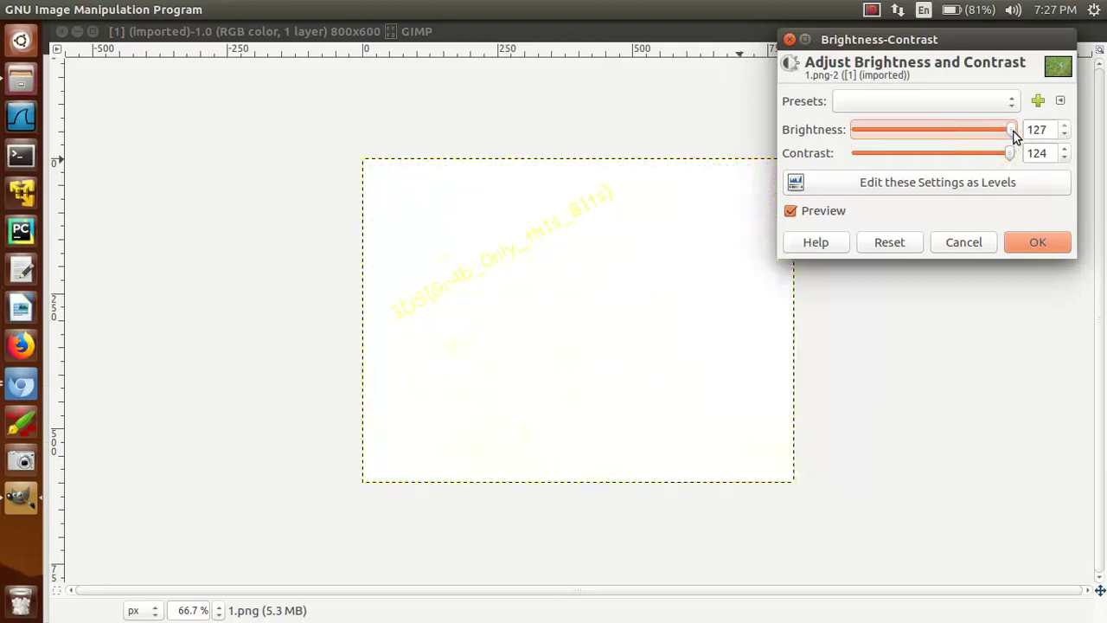
pyautogui.click(854, 103)
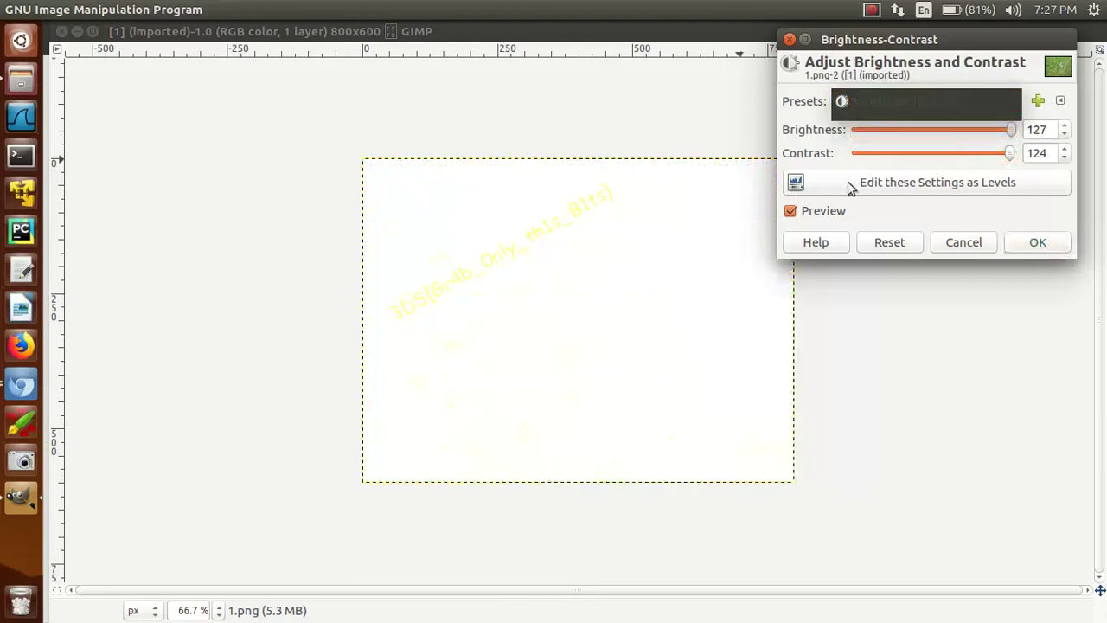
pyautogui.click(869, 203)
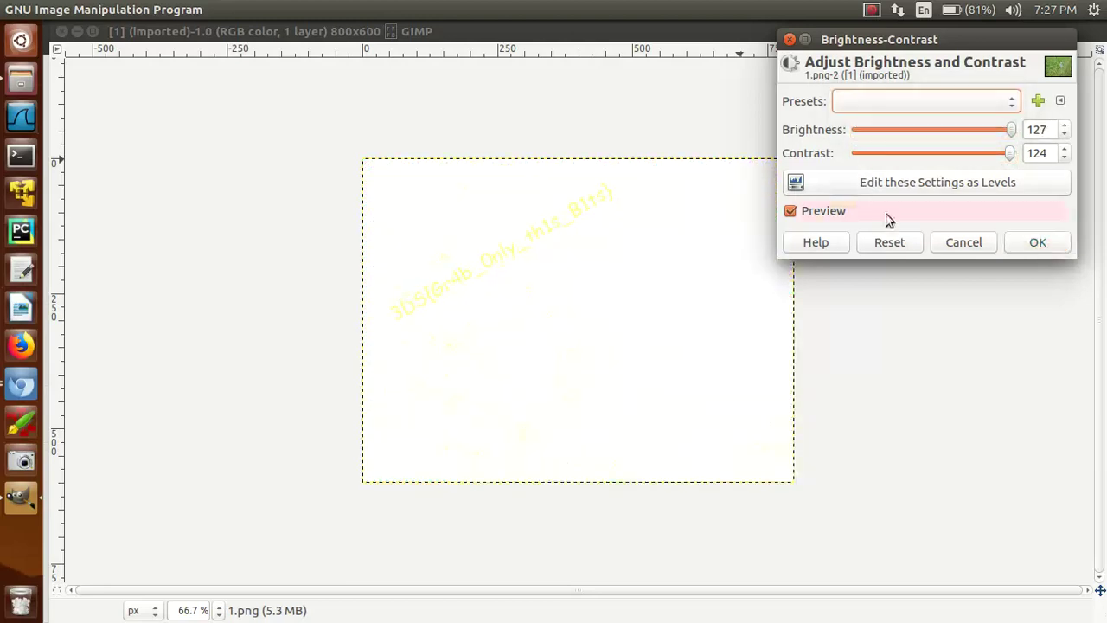
pyautogui.click(1028, 249)
# - Discard the brightened image, quit GIMP, and deselect 1.png in the ctf folder
pyautogui.click(62, 31)
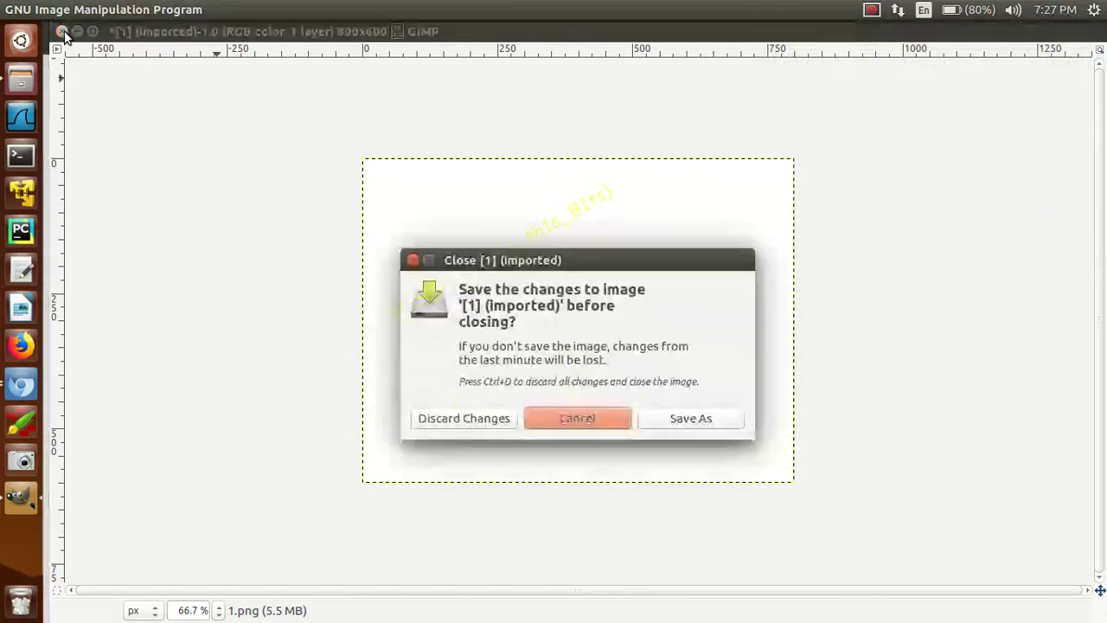
pyautogui.click(490, 420)
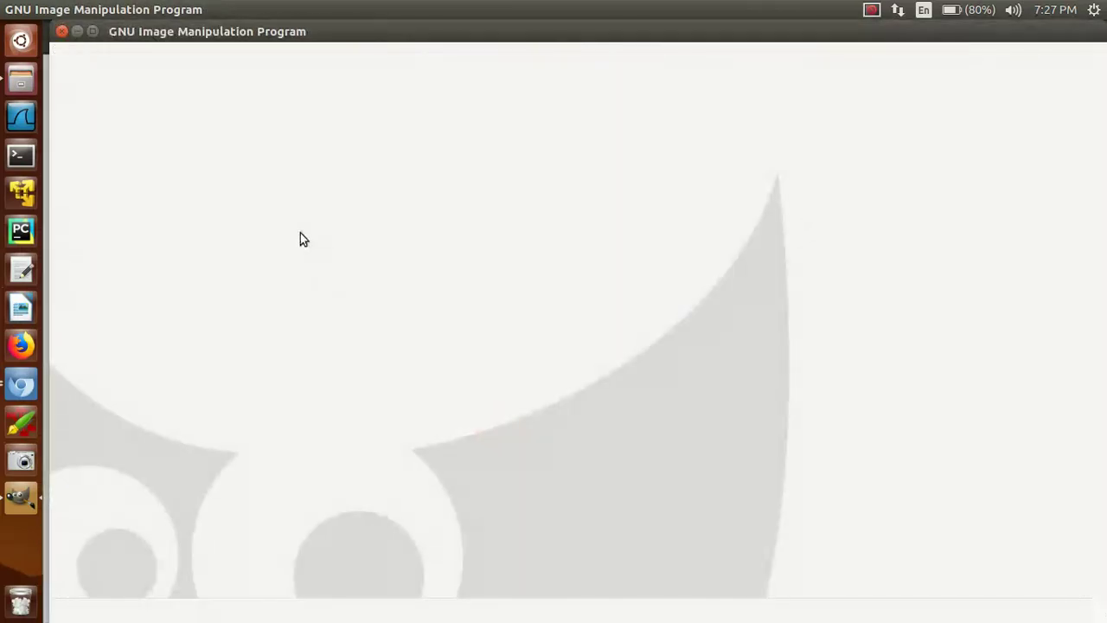
pyautogui.click(61, 32)
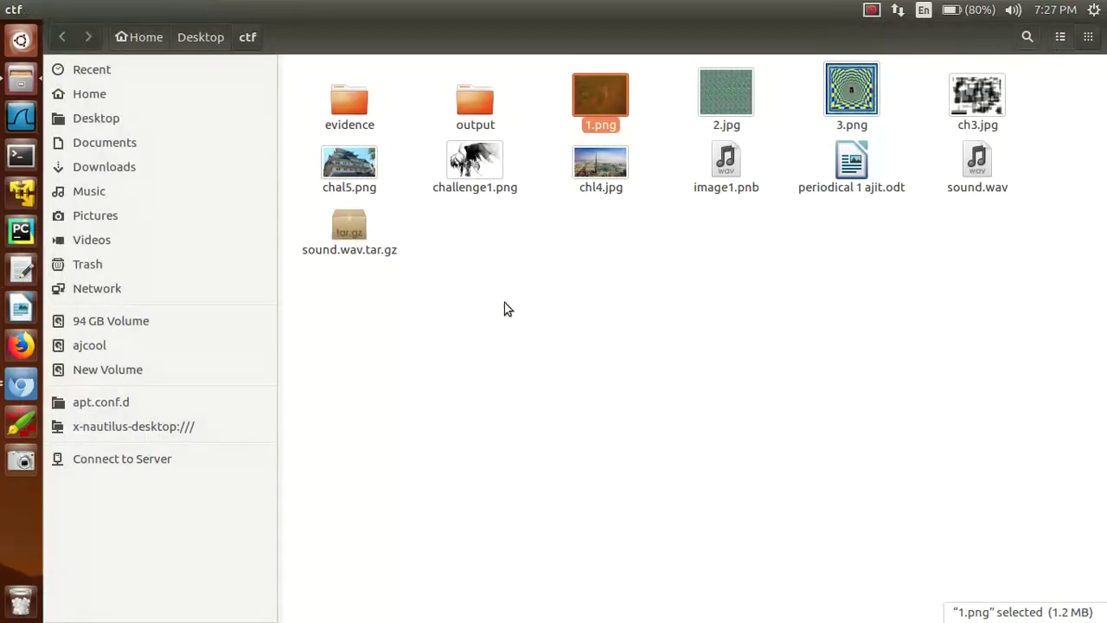
pyautogui.click(506, 308)
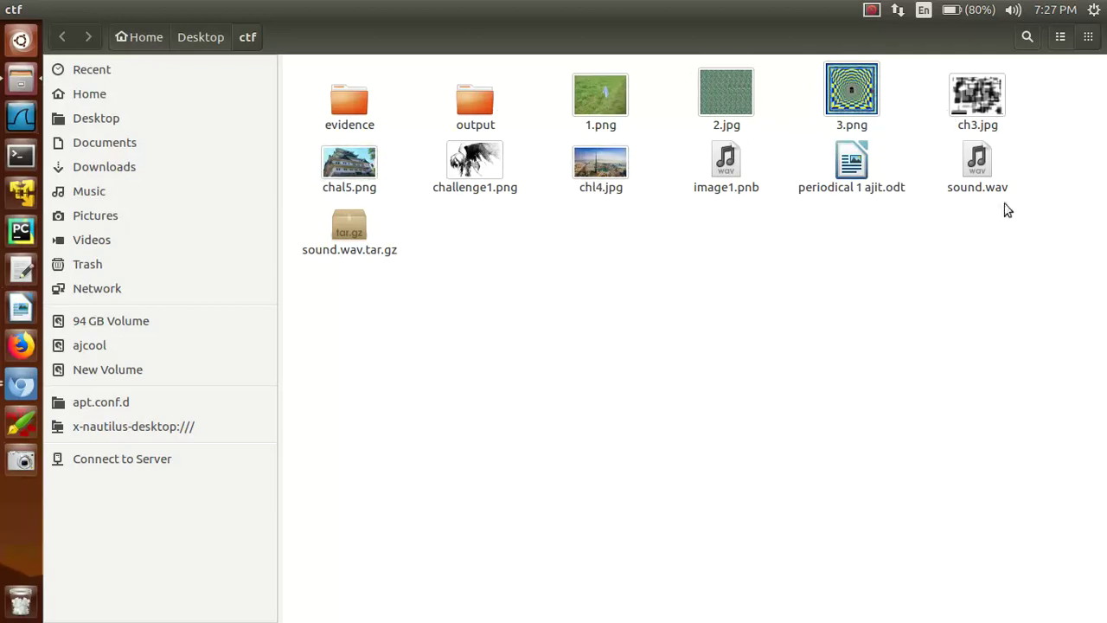
# - Select sound.wav (1.8 MB) in the ctf folder
pyautogui.click(979, 177)
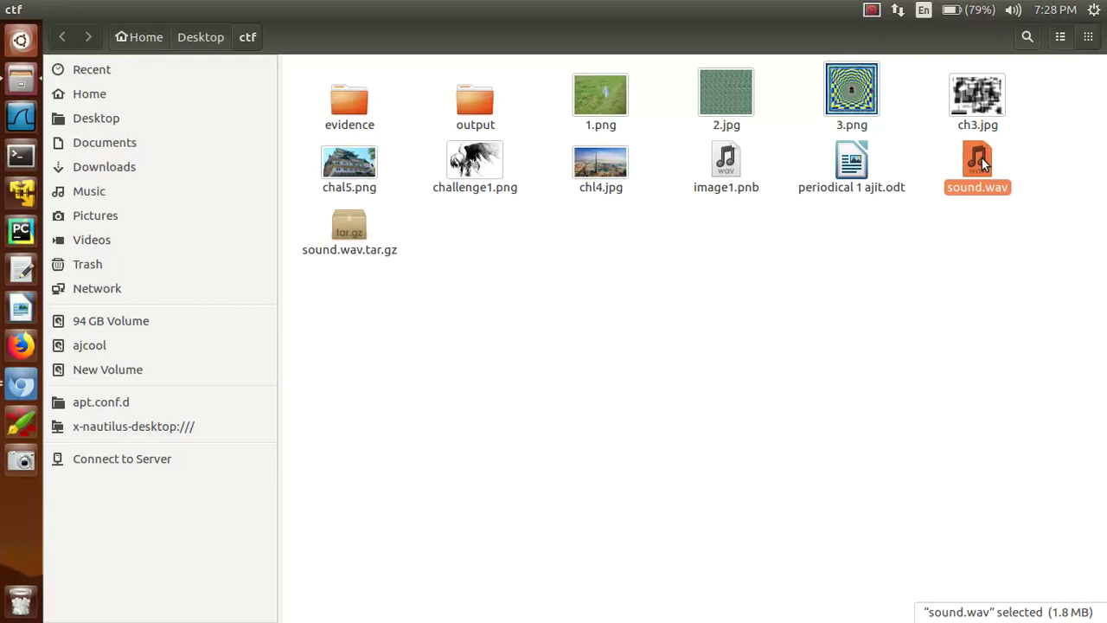
# - Bring the running Chromium window forward and switch to the Netcat netcat_part.c GitHub tab
pyautogui.click(23, 387)
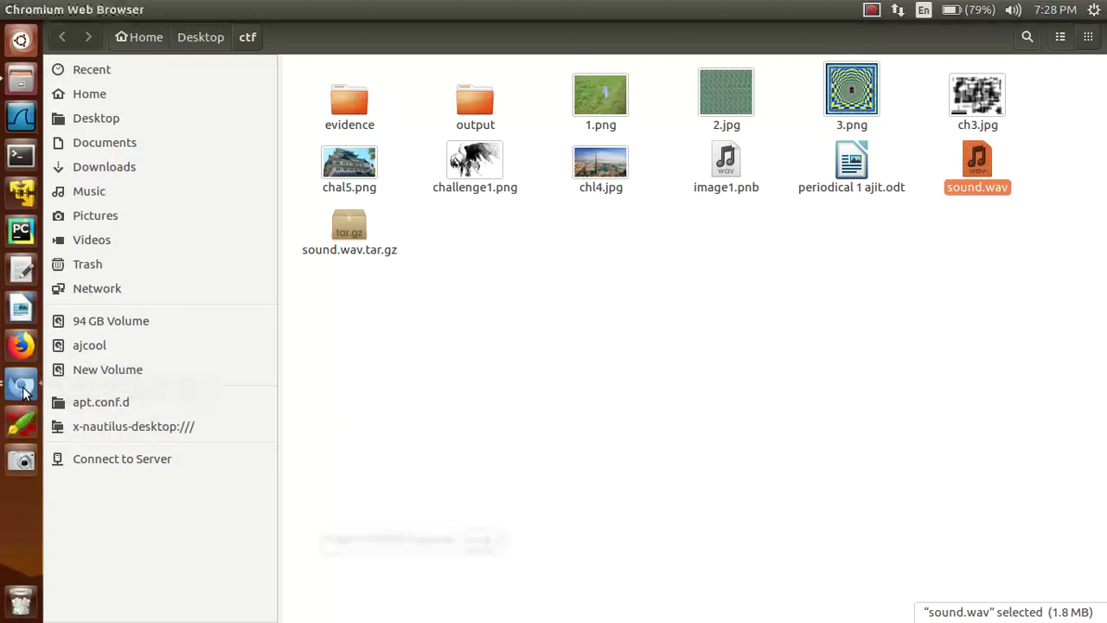
pyautogui.click(25, 389)
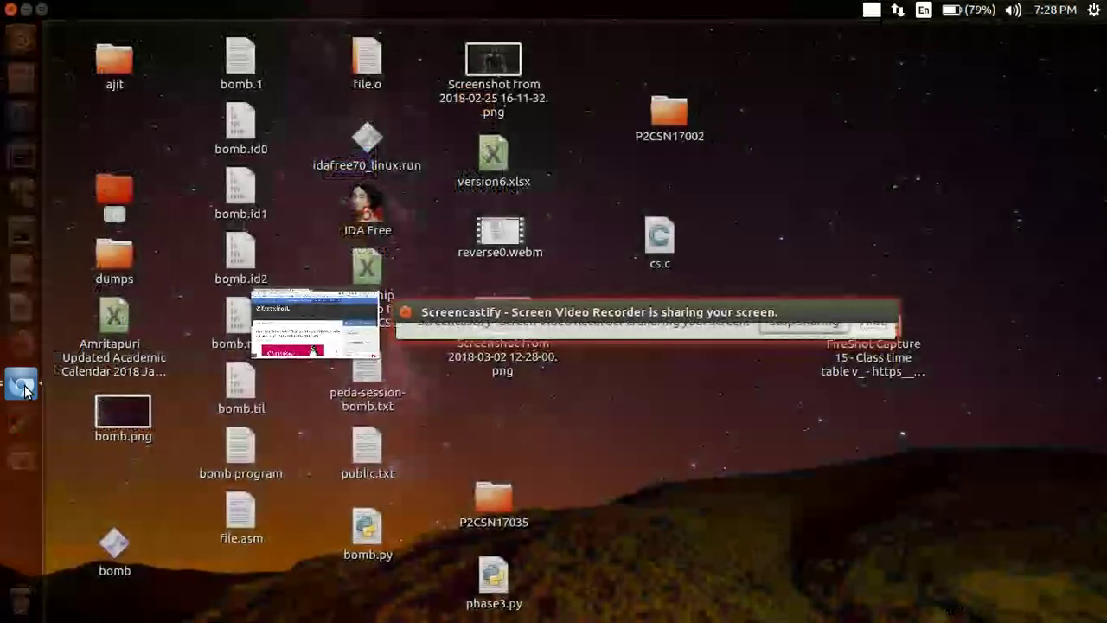
pyautogui.click(316, 324)
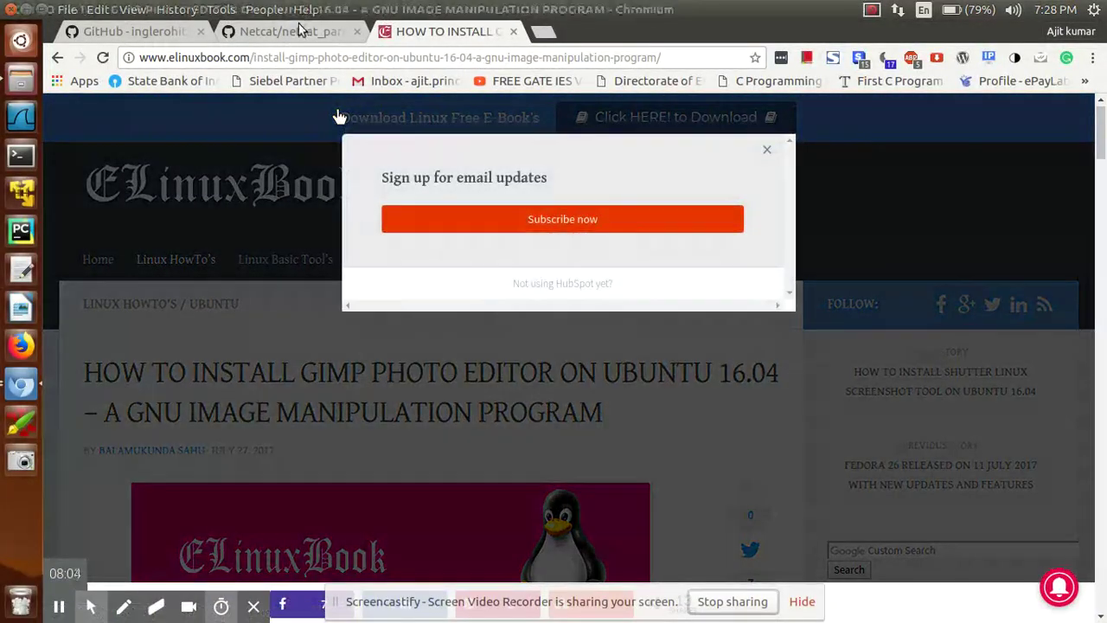
pyautogui.click(292, 31)
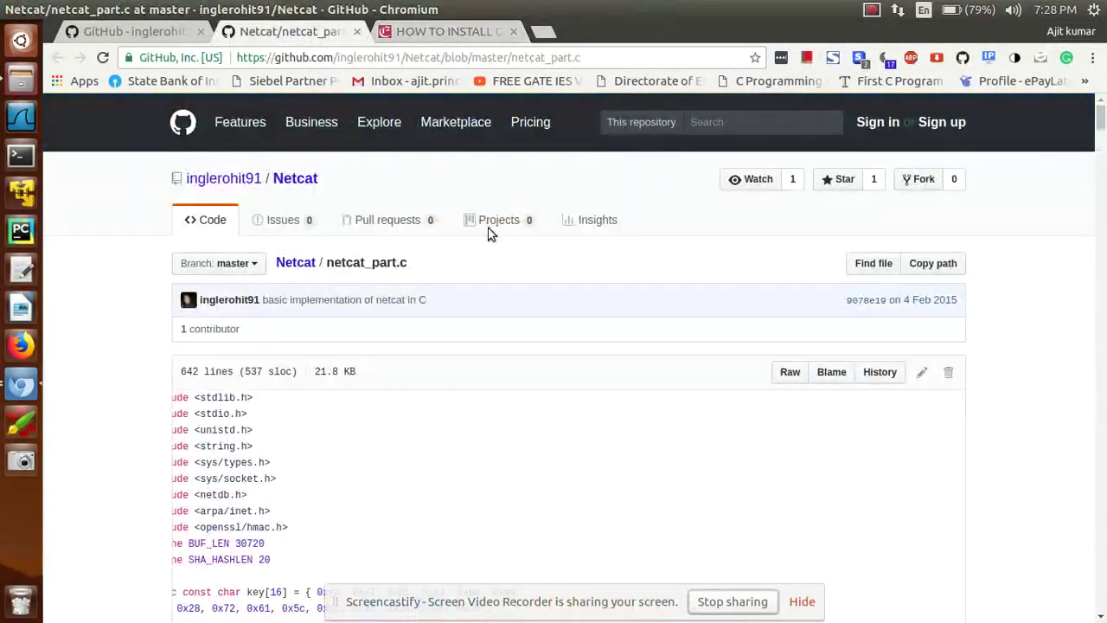